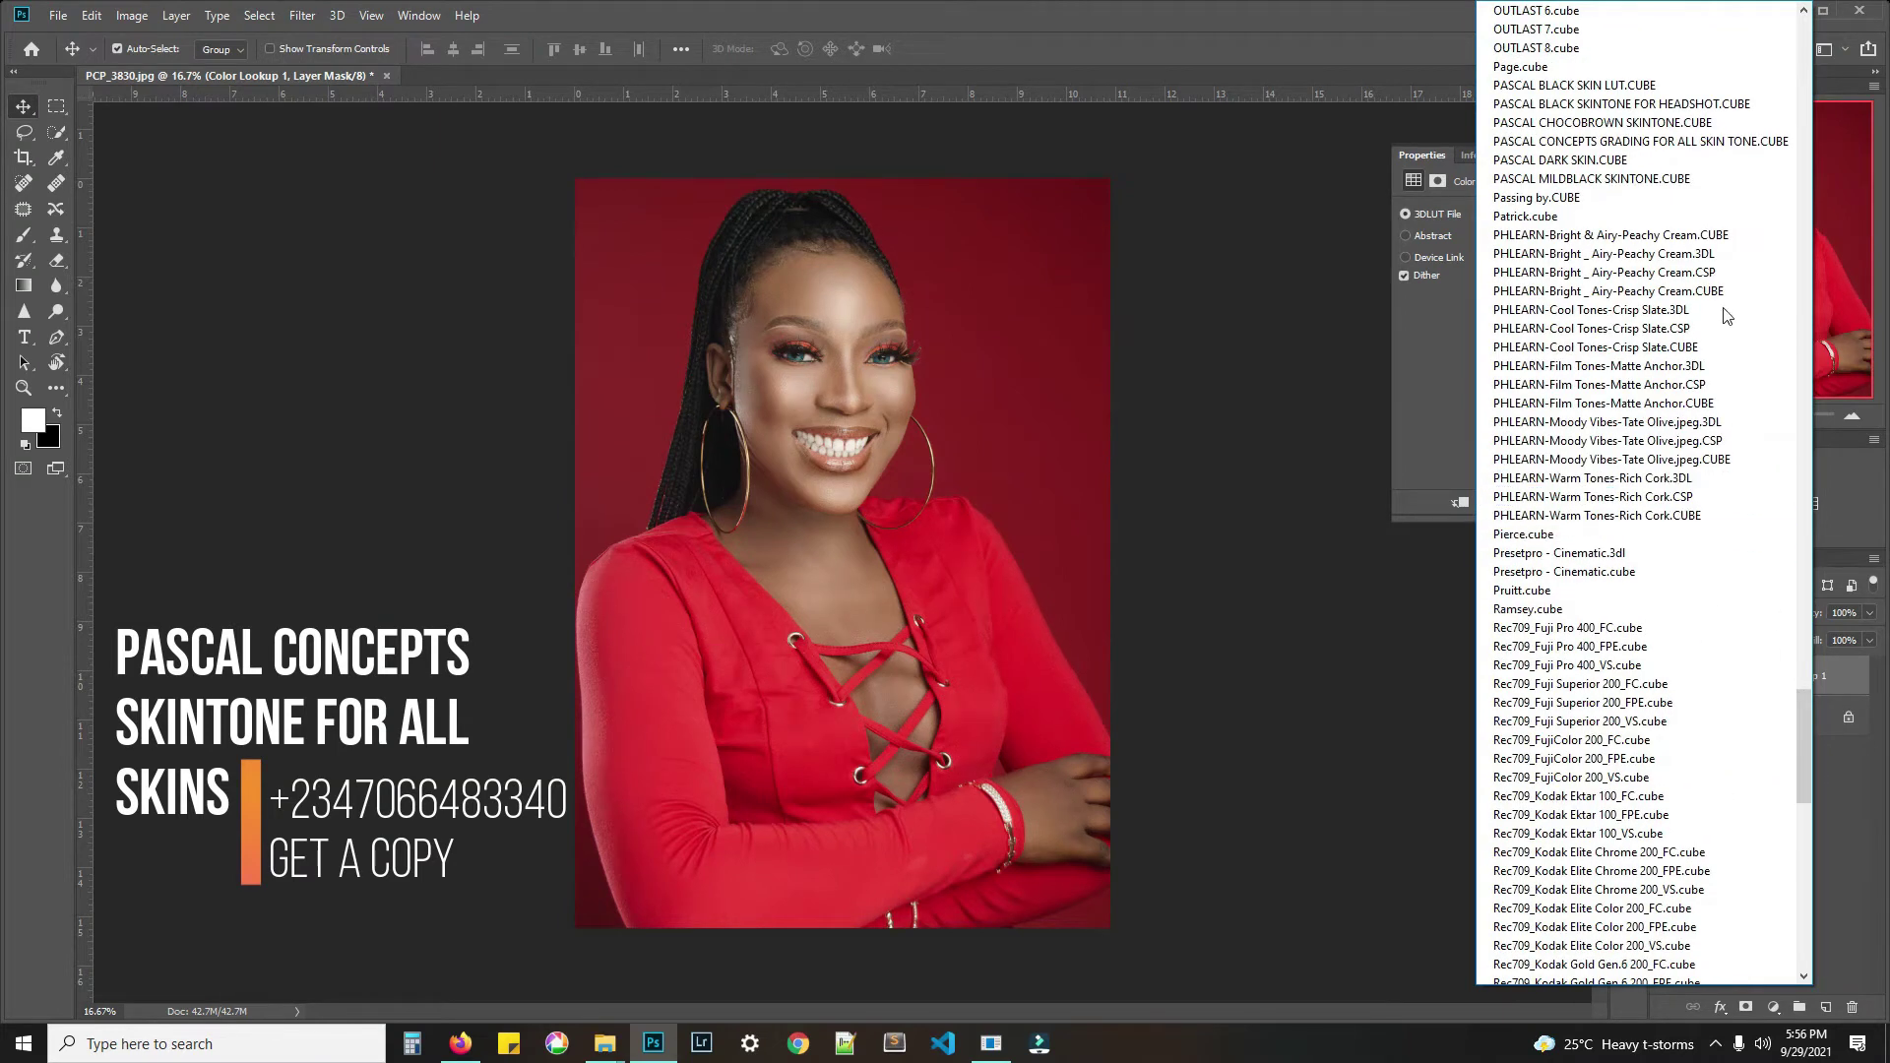
# - Preview the PASCAL CONCEPTS lookup on and off, then delete the Color Lookup 1 layer
pyautogui.click(1658, 148)
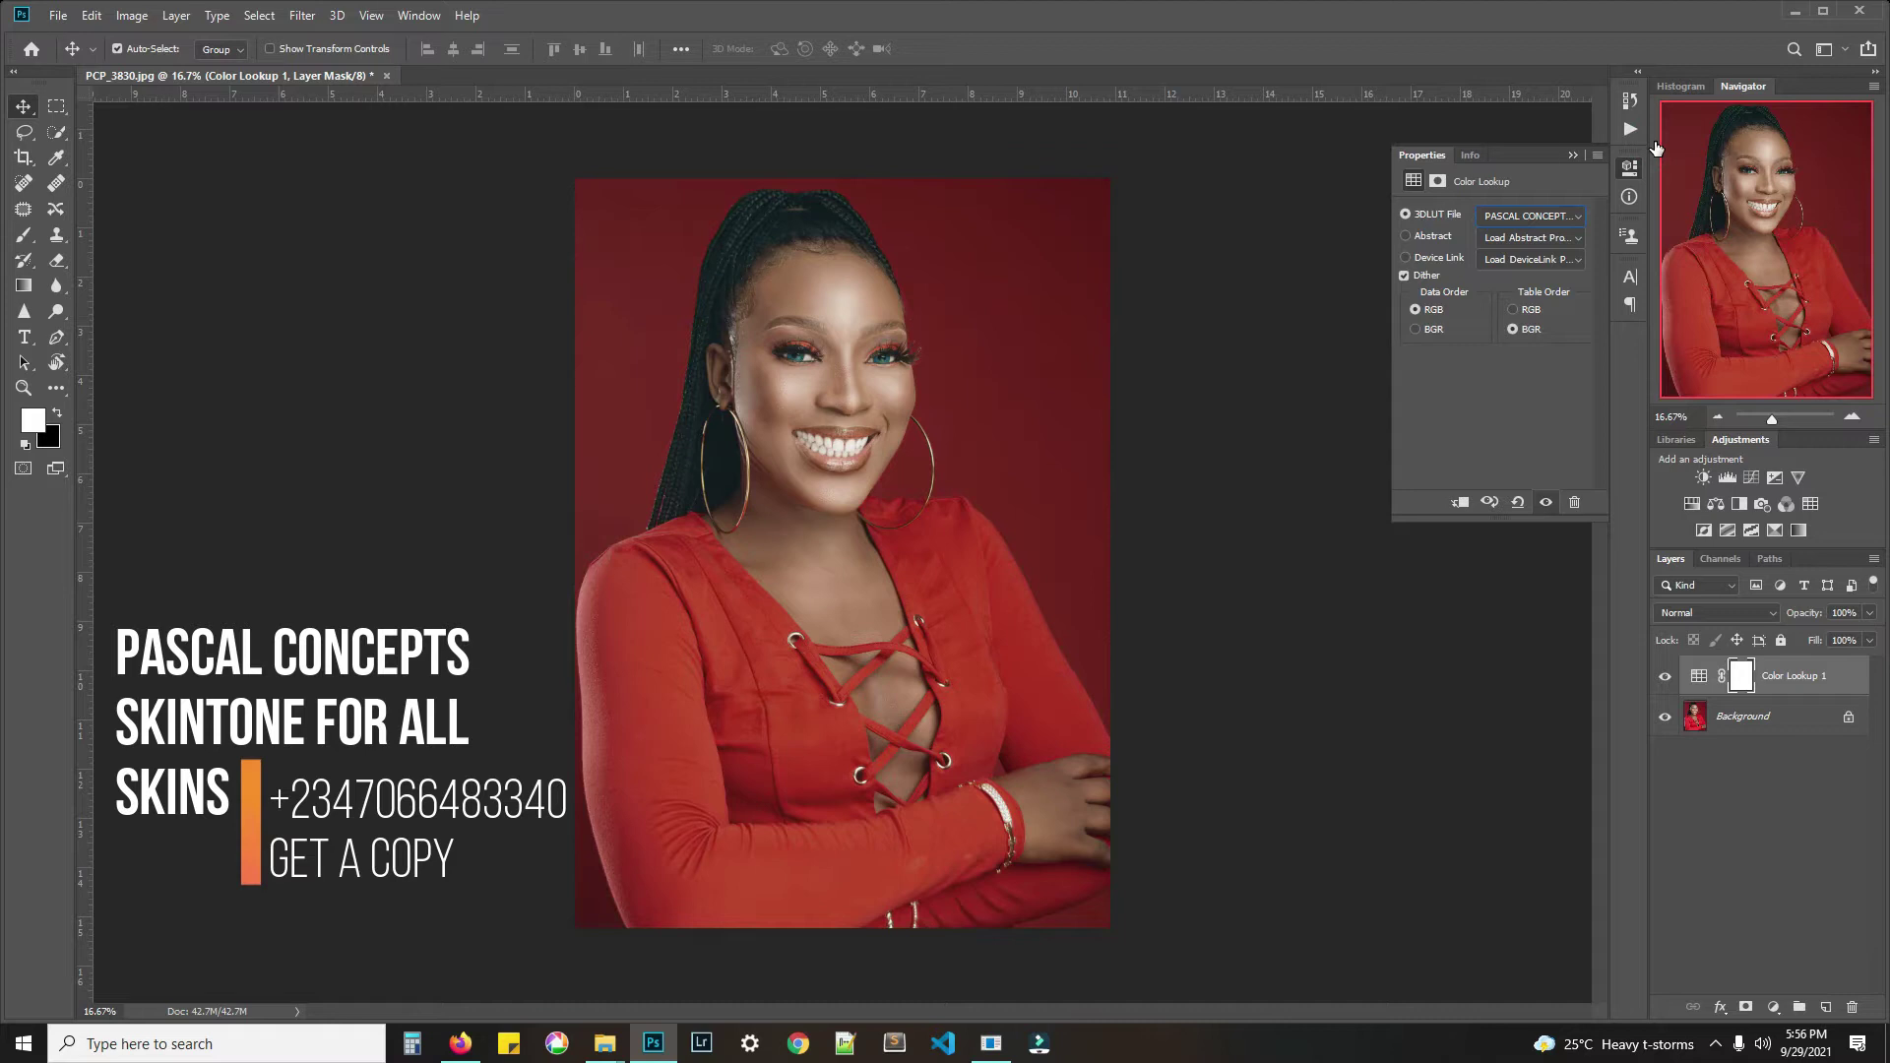
pyautogui.click(1666, 679)
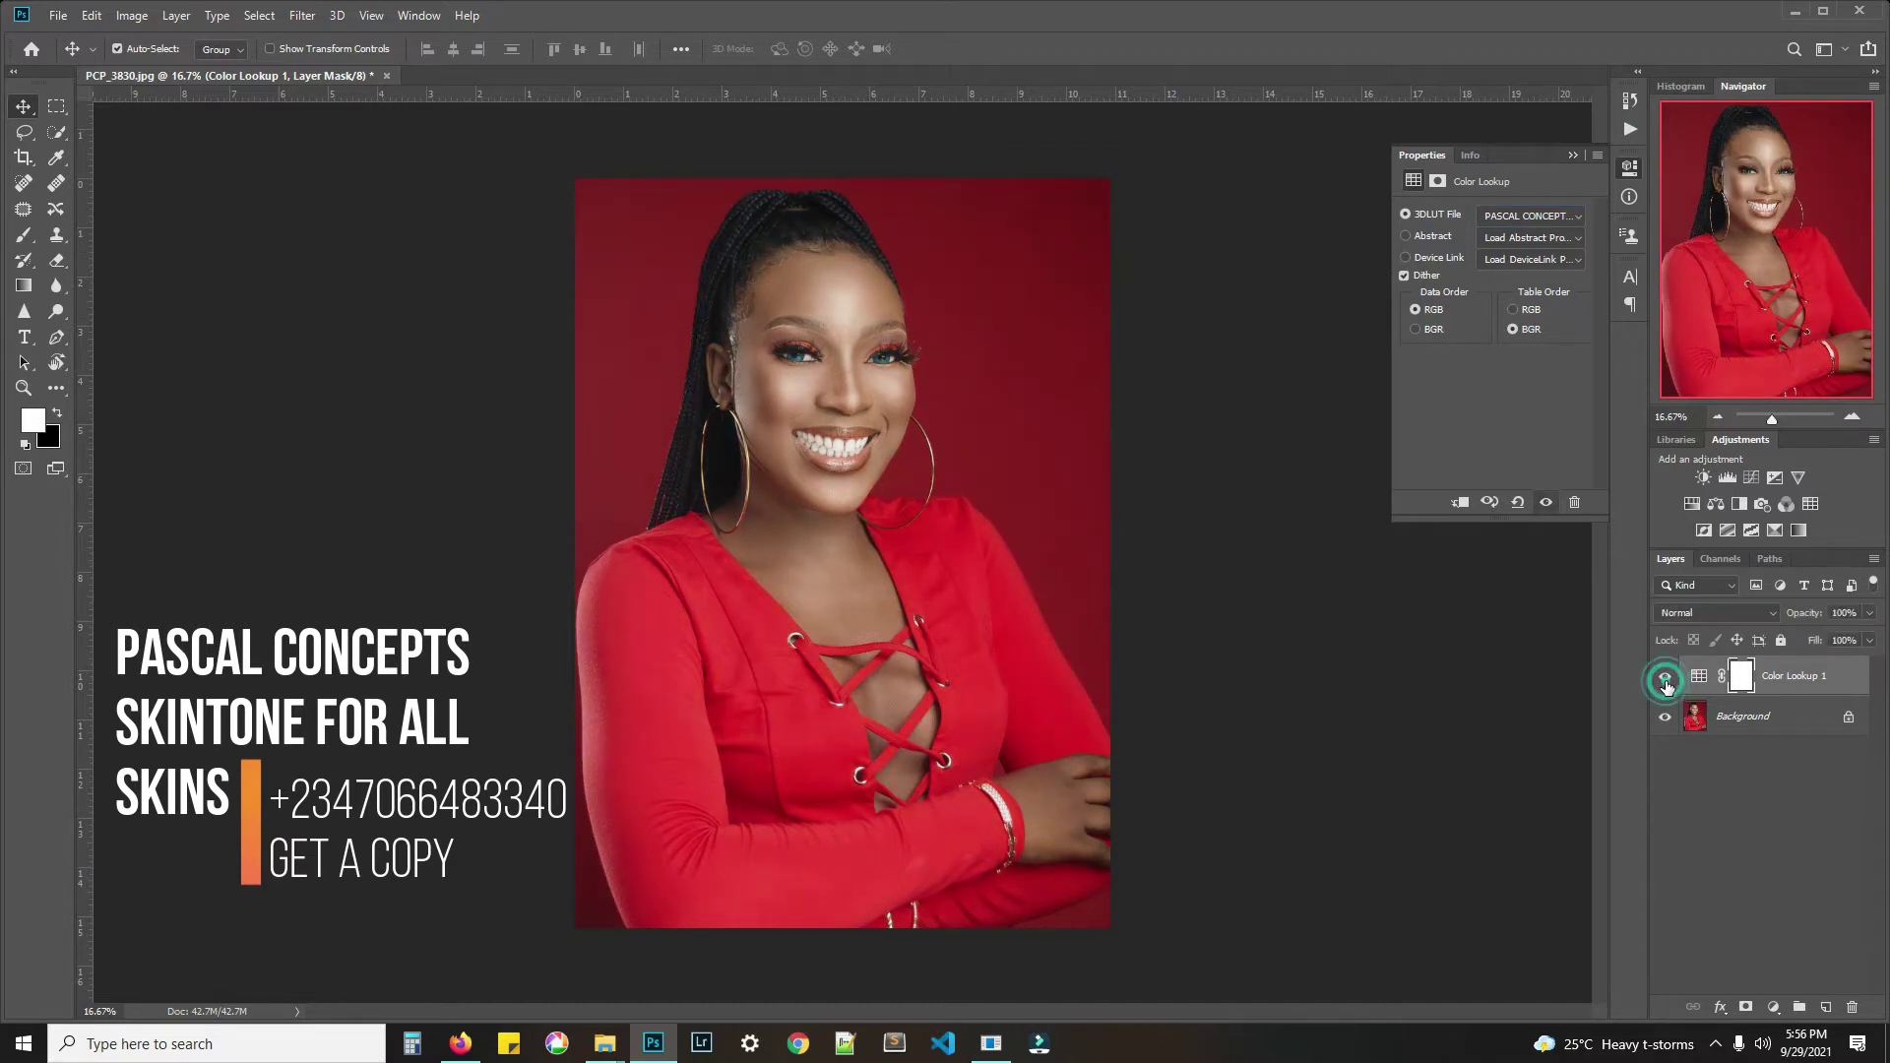
pyautogui.click(1666, 678)
pyautogui.click(1666, 679)
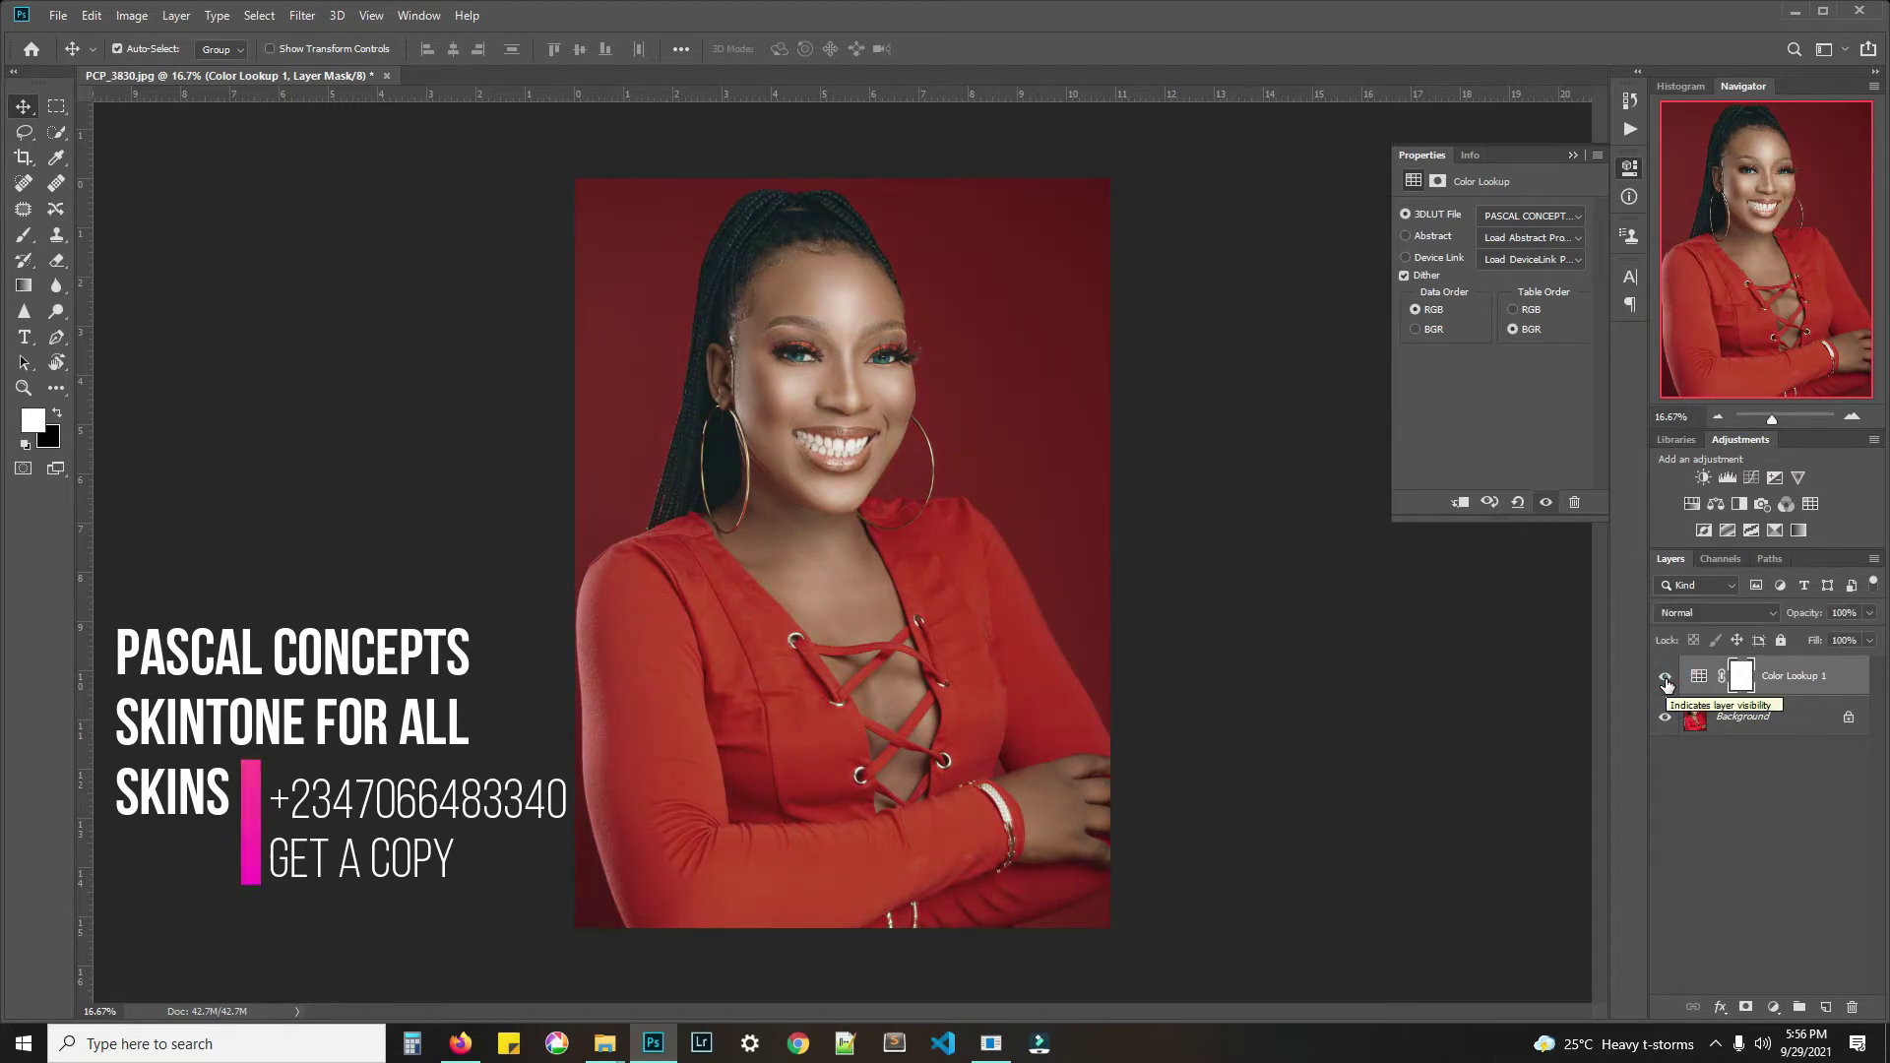
pyautogui.press('Delete')
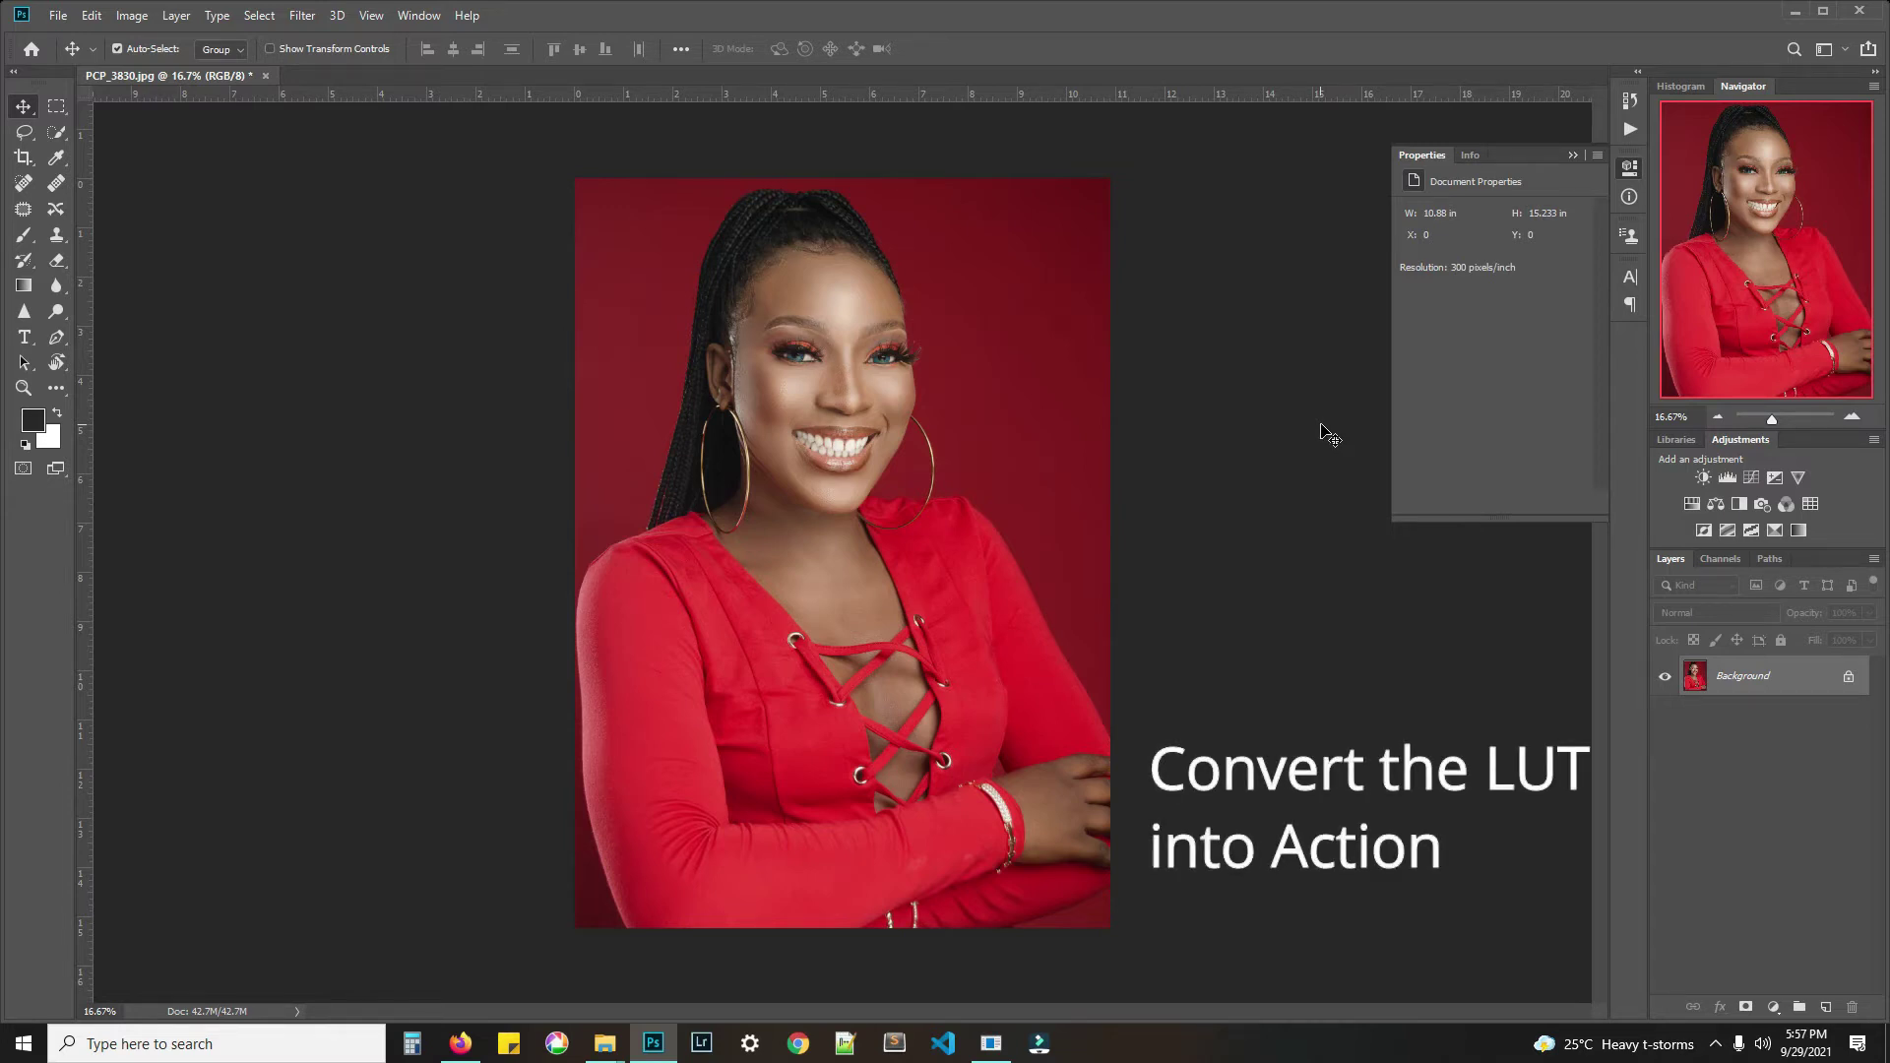
# - Create a new action set named PASCAL SKINTONE in the Actions panel
pyautogui.click(1632, 126)
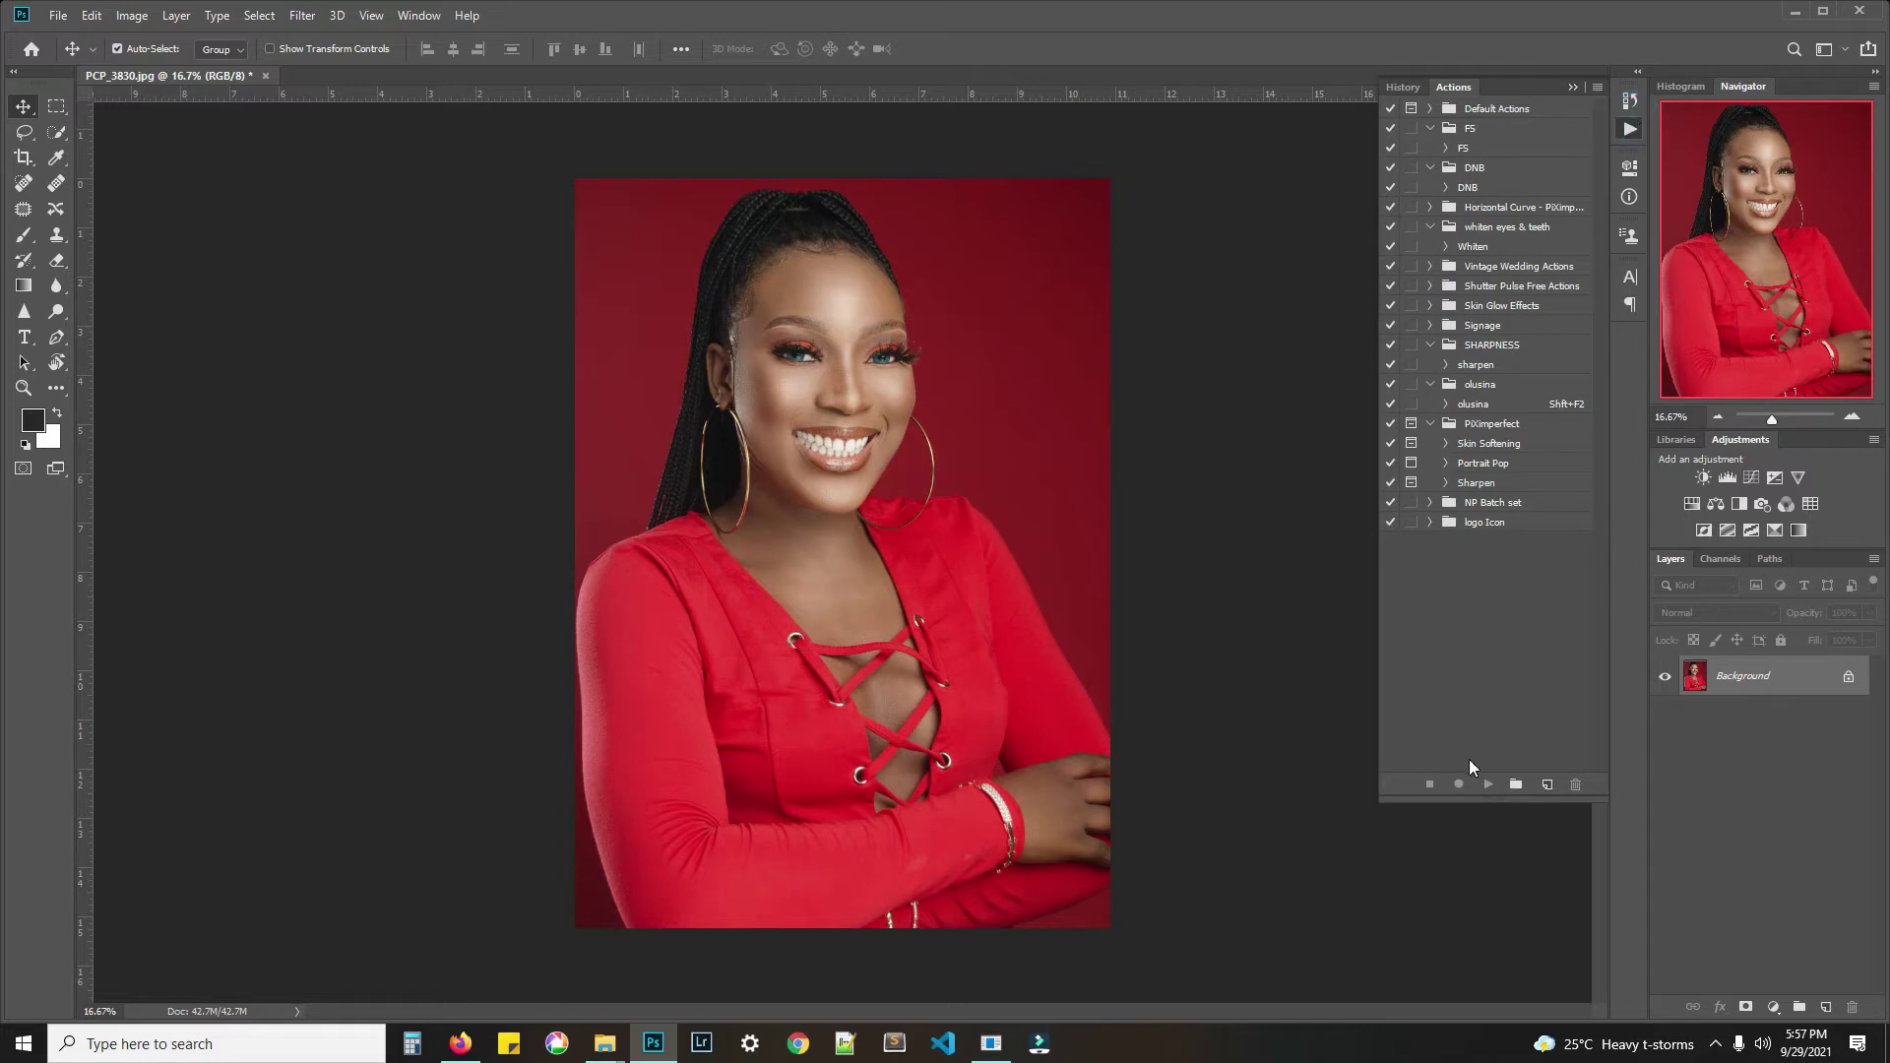
pyautogui.click(1515, 785)
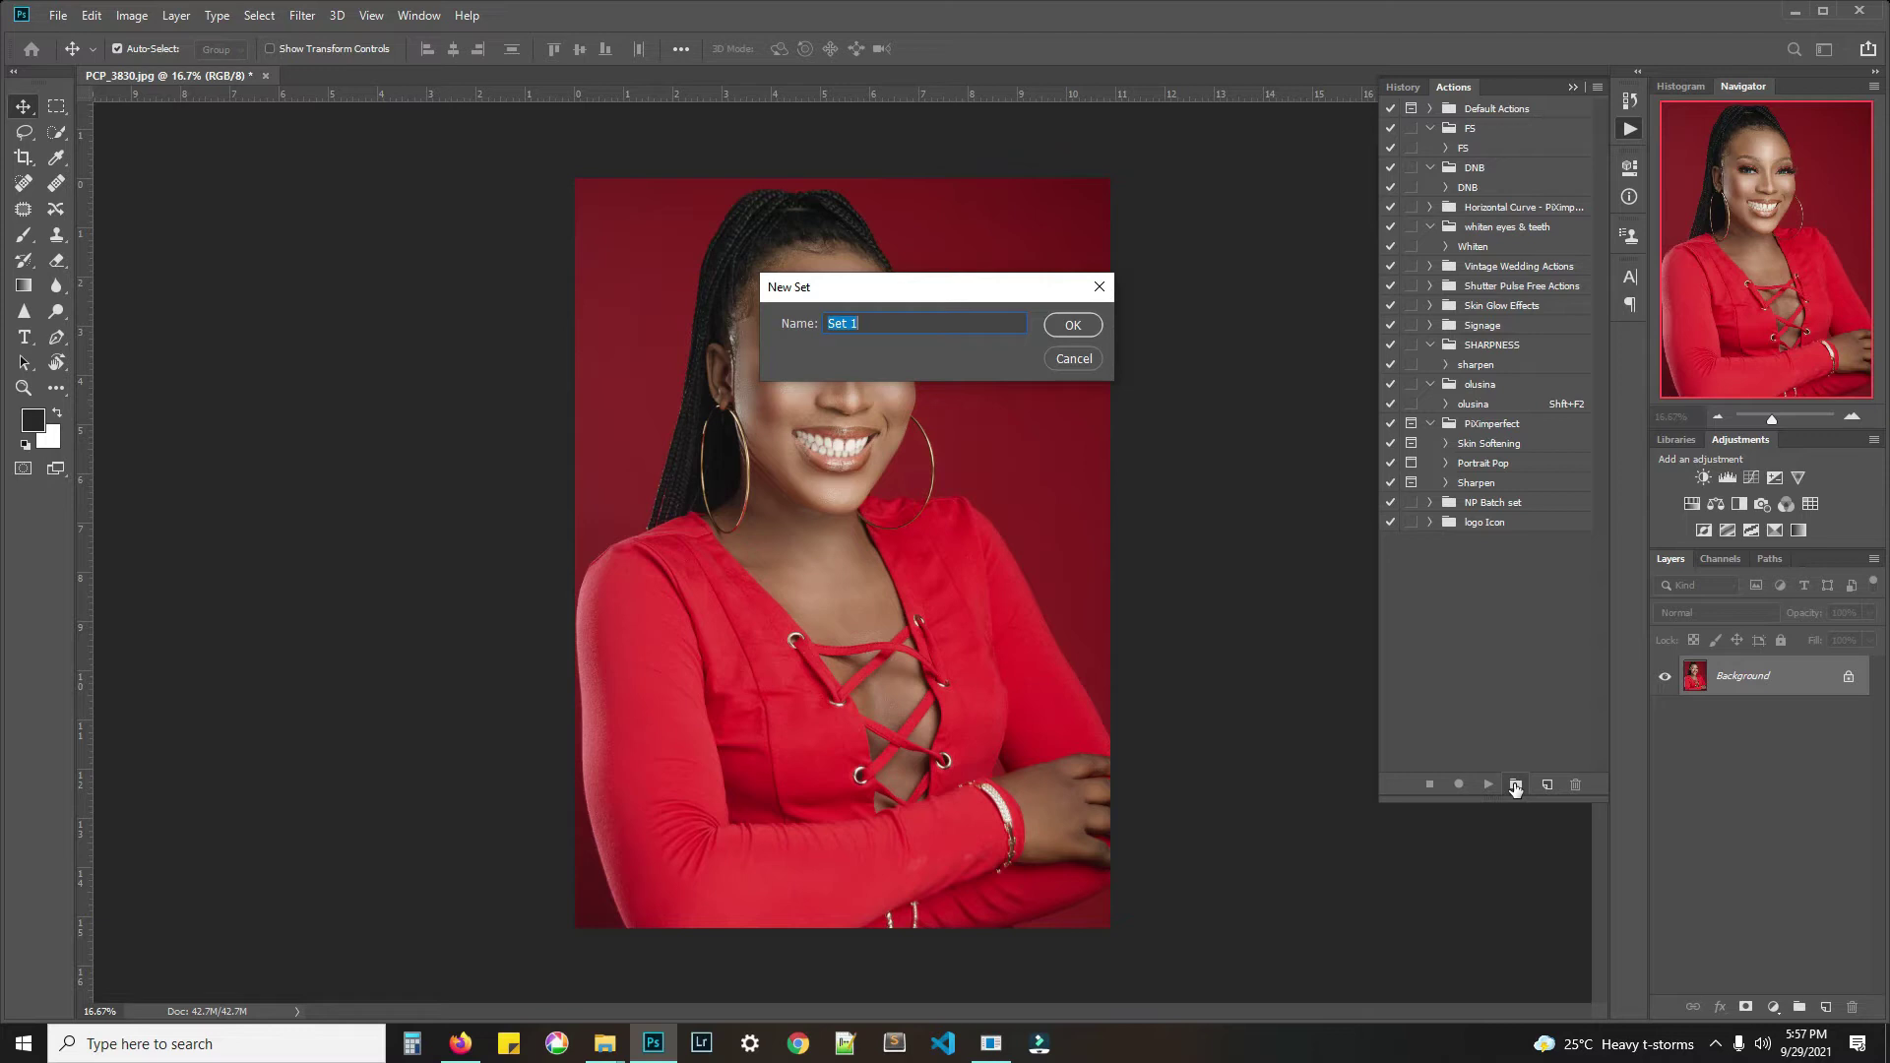
pyautogui.write('PASCAL SKINTONE')
pyautogui.click(1082, 327)
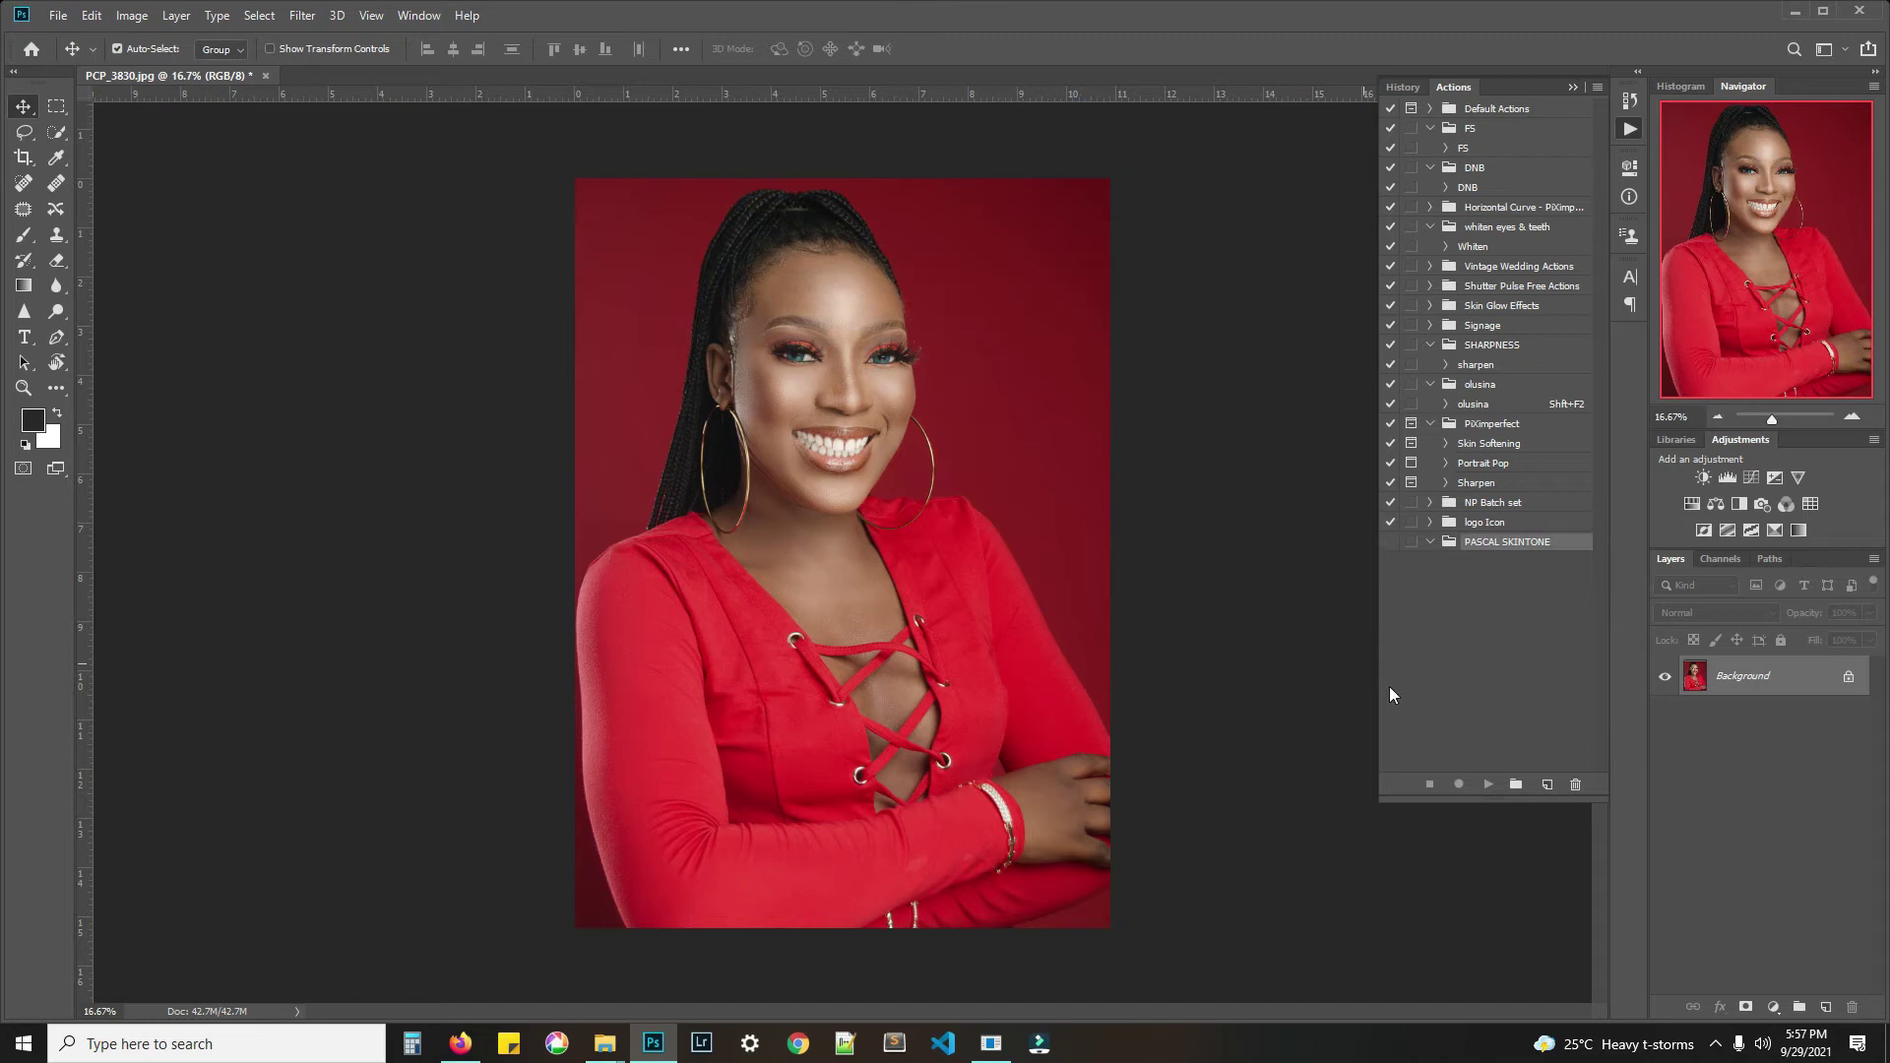
# - Record a new action PASCAL GENERAL SKINTONE with Control+F5, adding a Color Lookup layer
pyautogui.click(1542, 785)
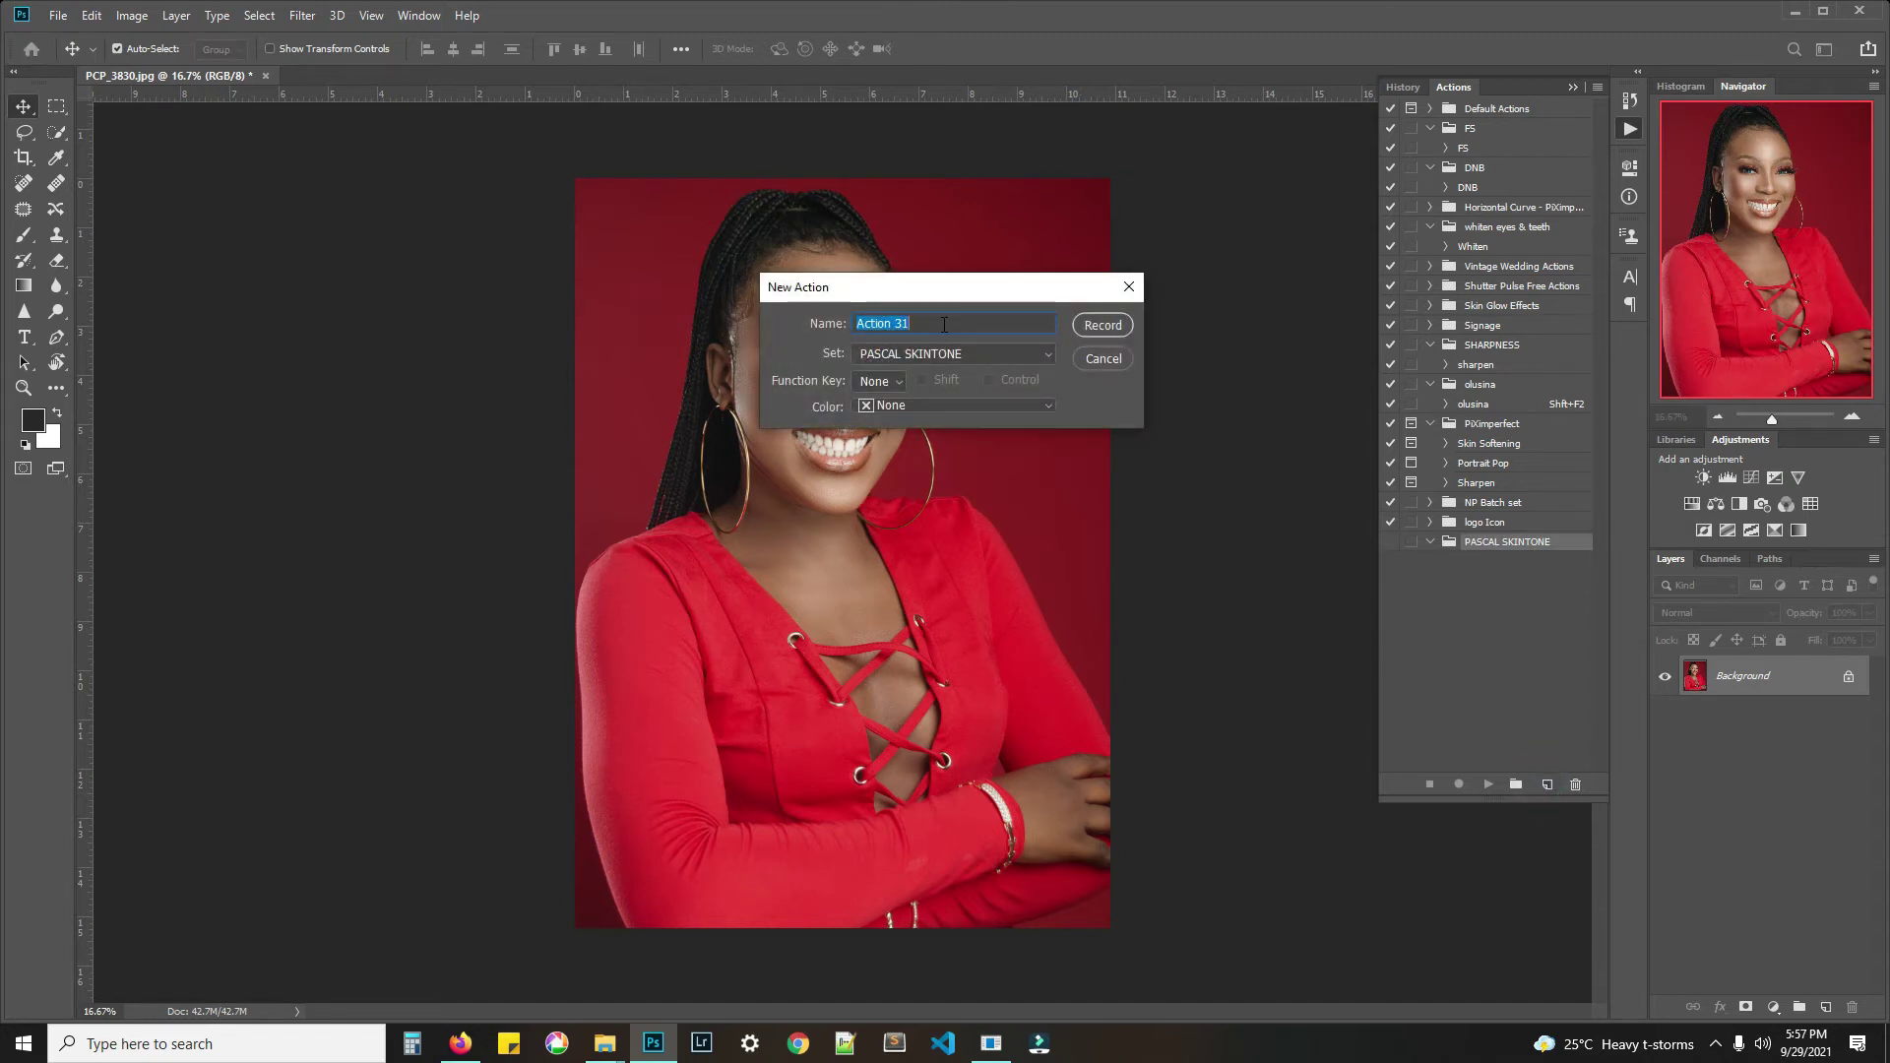
pyautogui.write('PASCAL GENERAL SKINTONE')
pyautogui.click(900, 383)
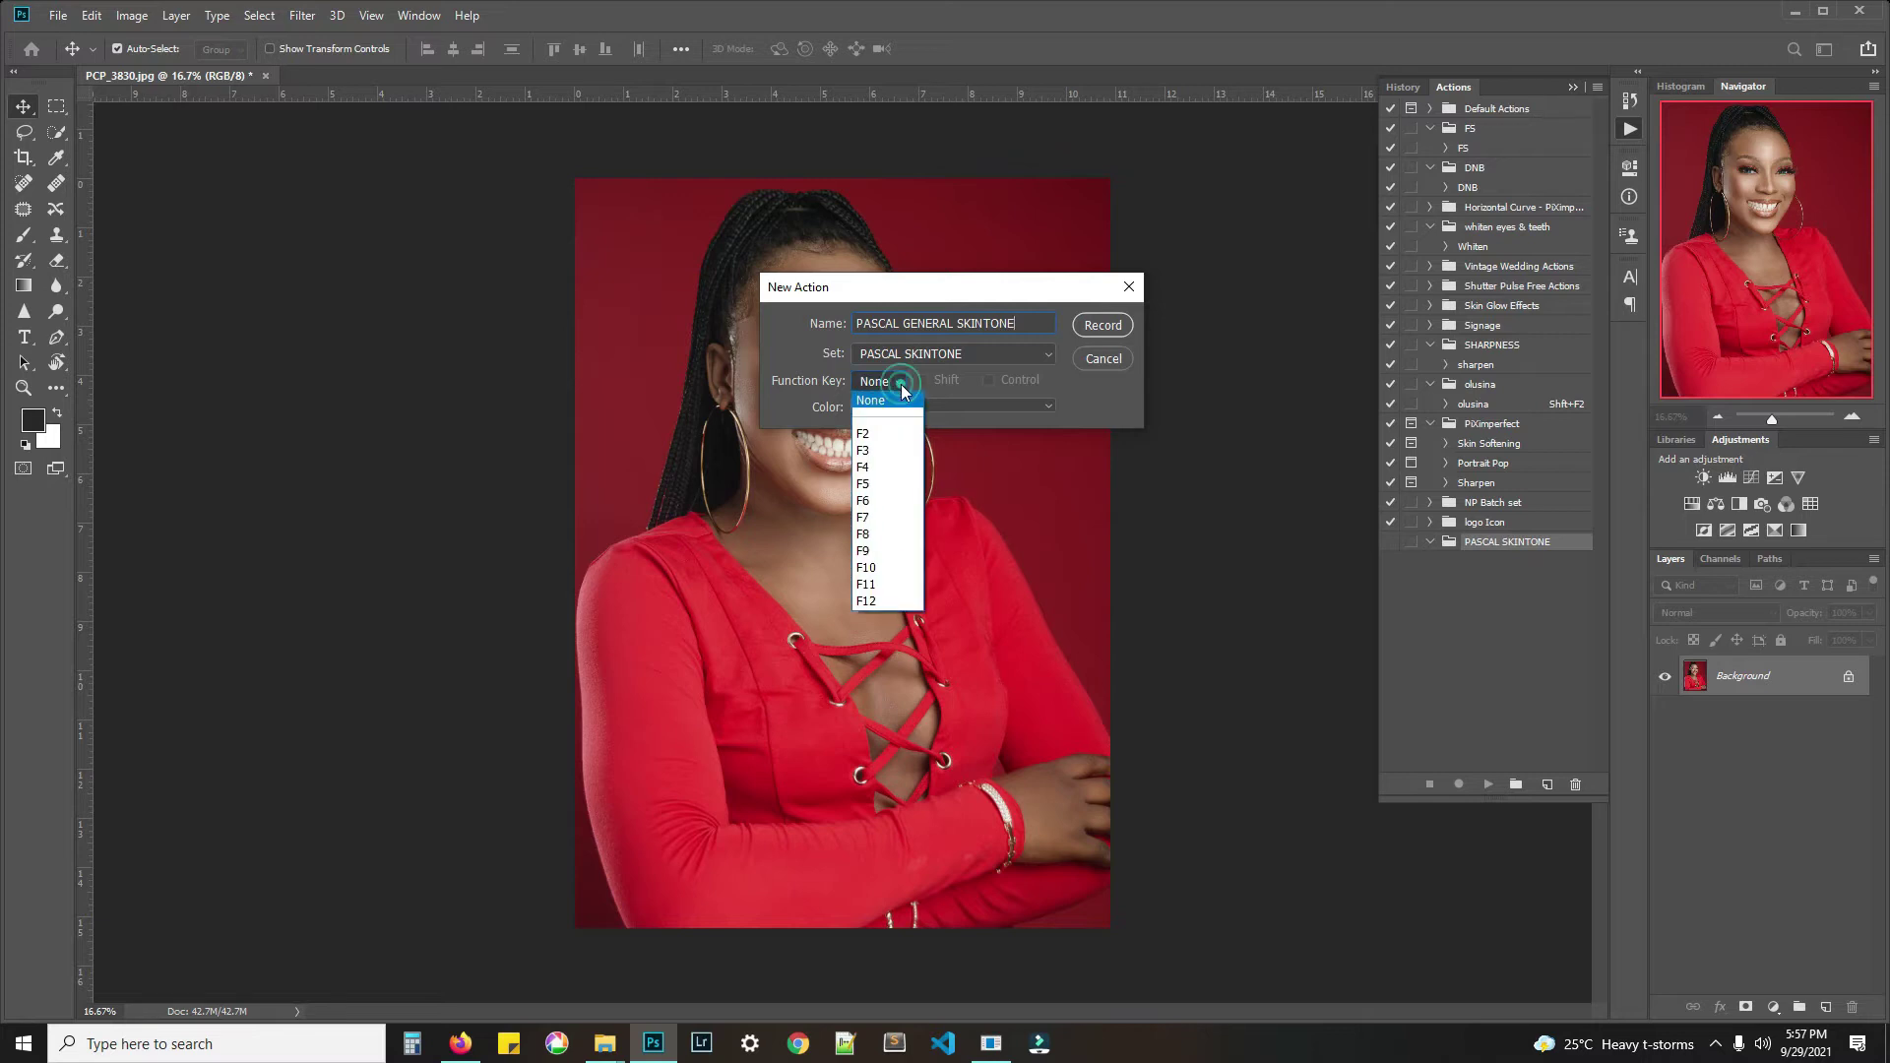
pyautogui.click(871, 486)
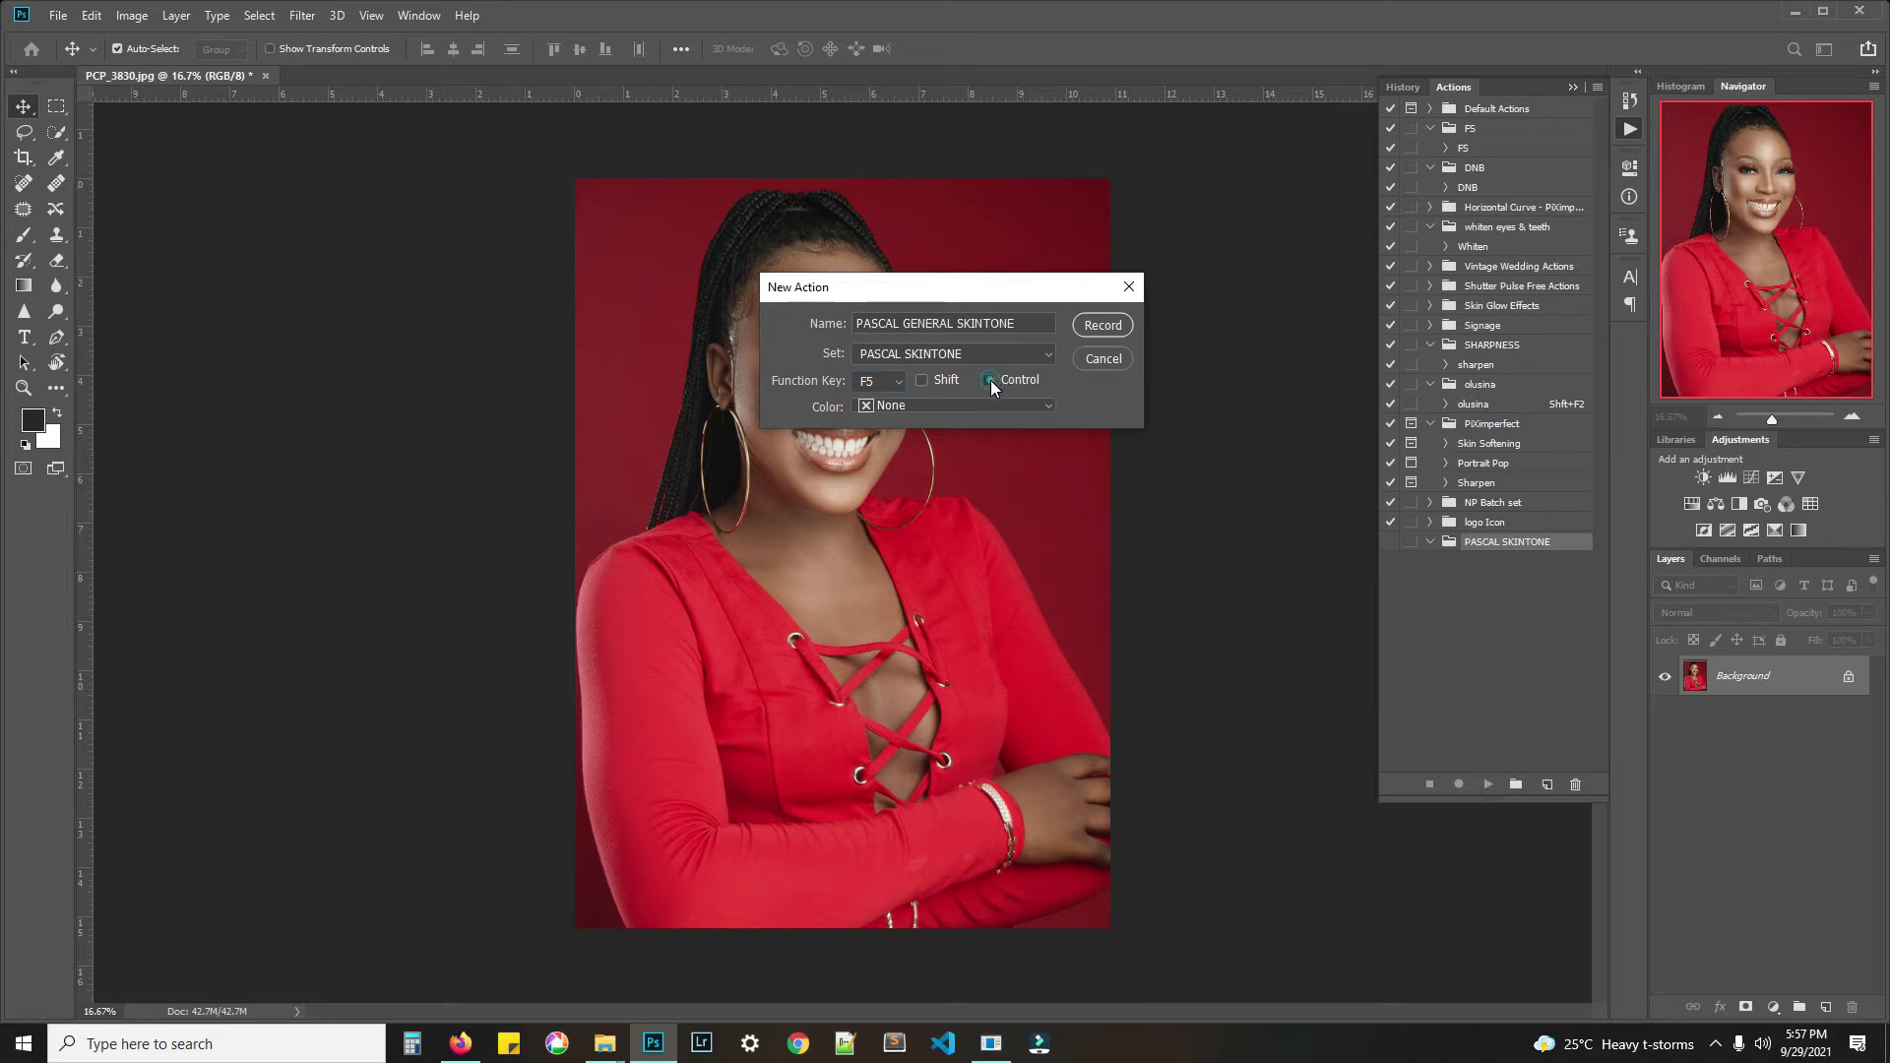
pyautogui.click(1104, 325)
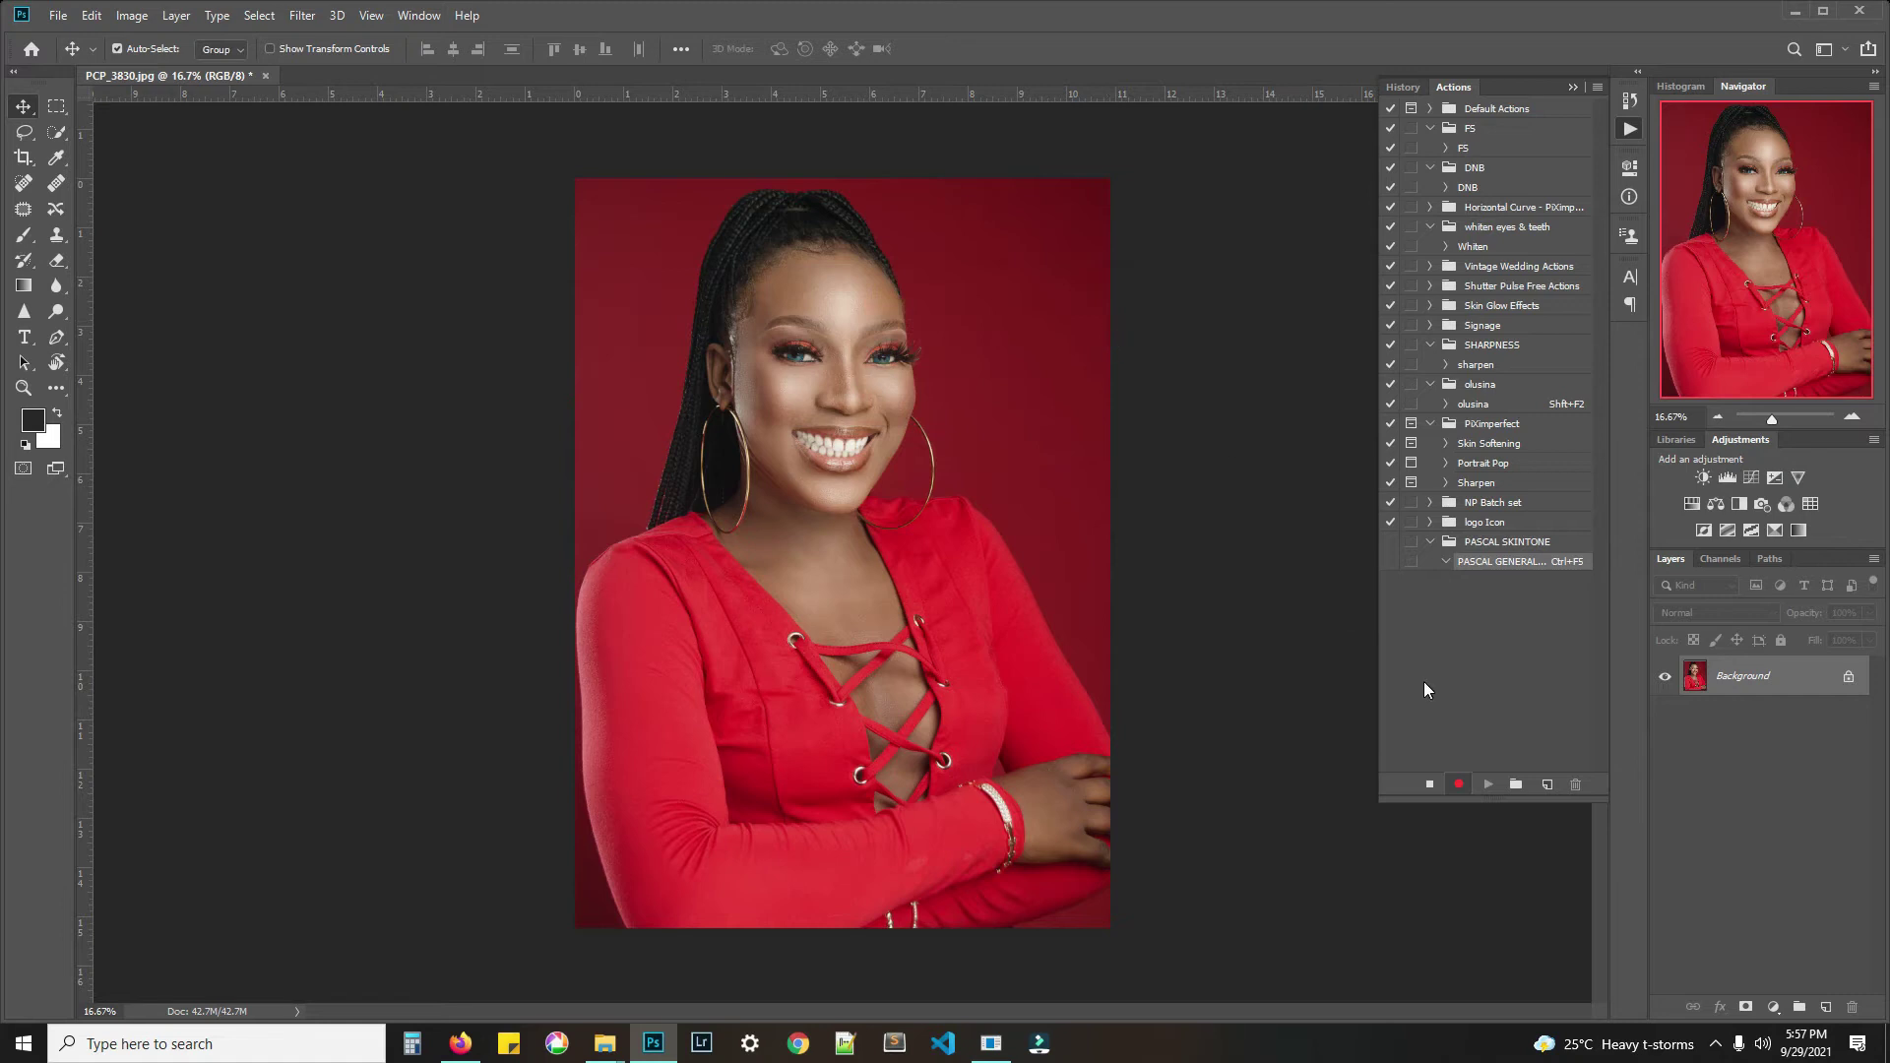
pyautogui.click(1814, 510)
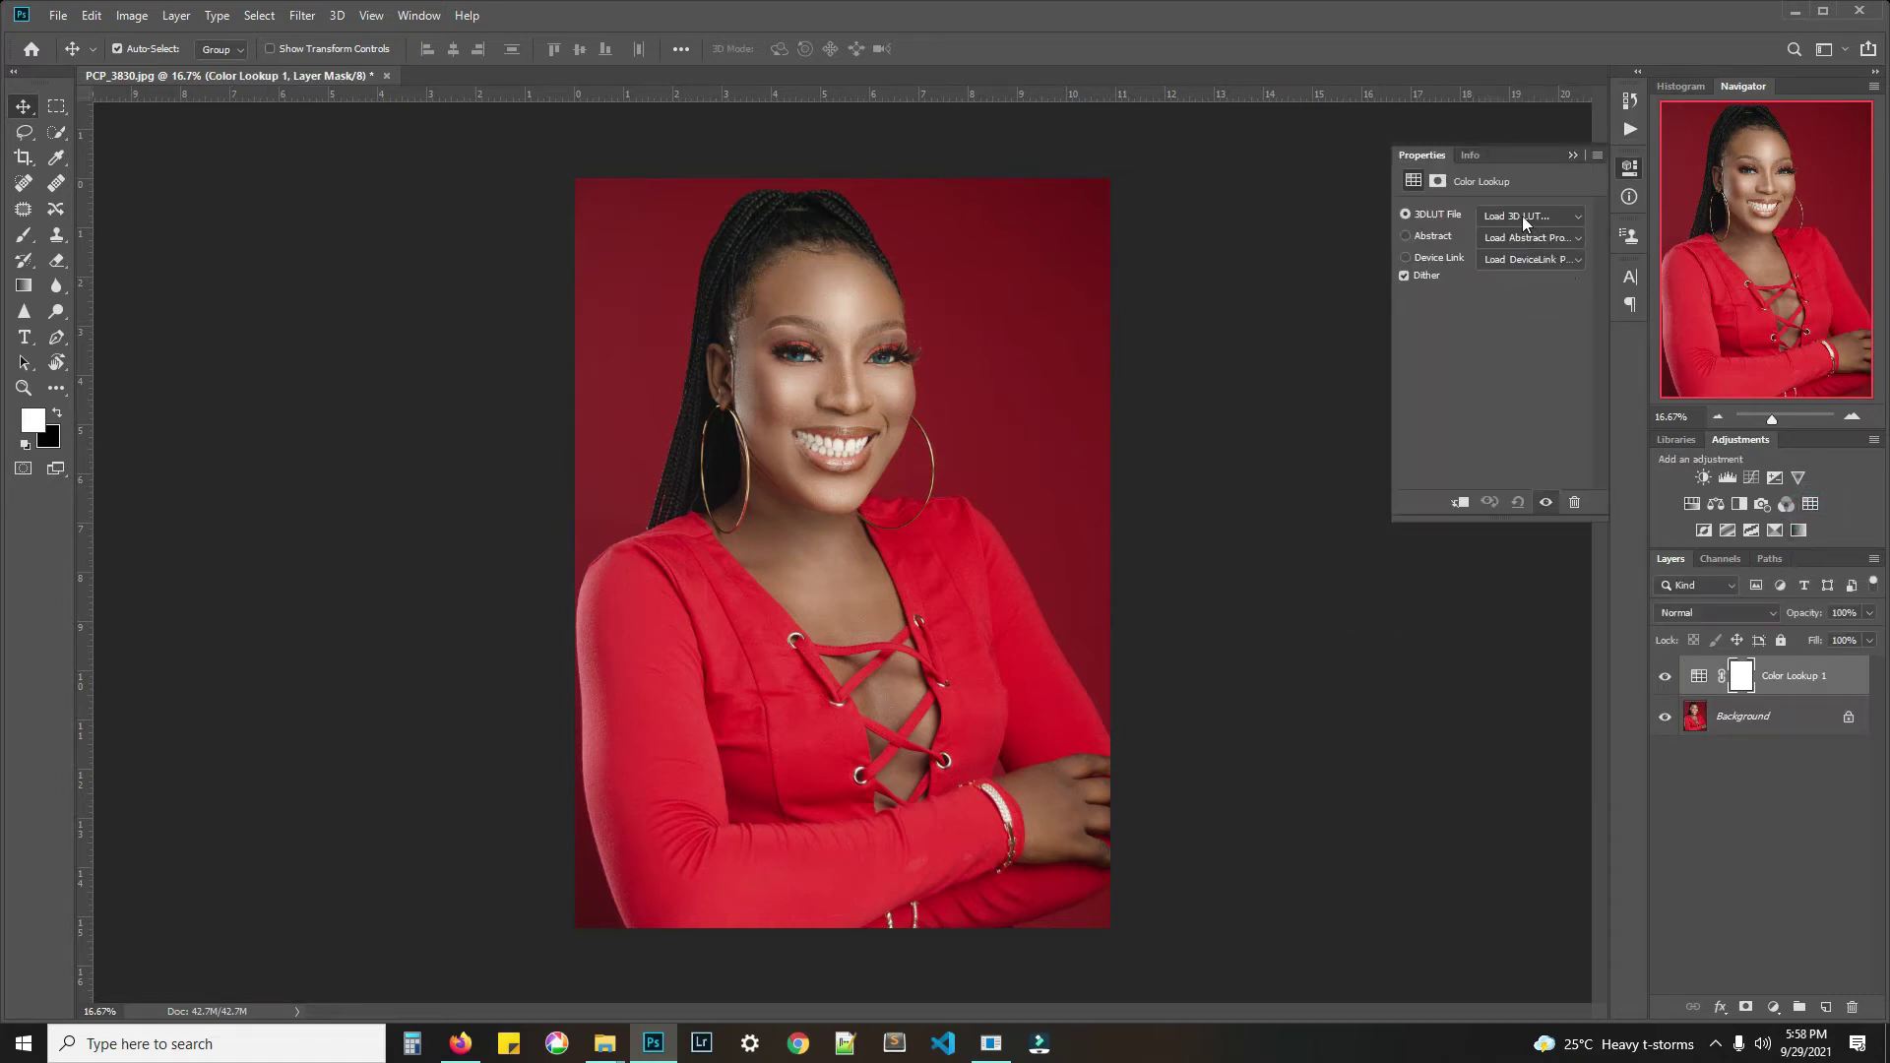
# - Load PASCAL CONCEPTS GRADING FOR ALL SKIN TONE.CUBE as the 3DLUT file while recording continues
pyautogui.click(1522, 215)
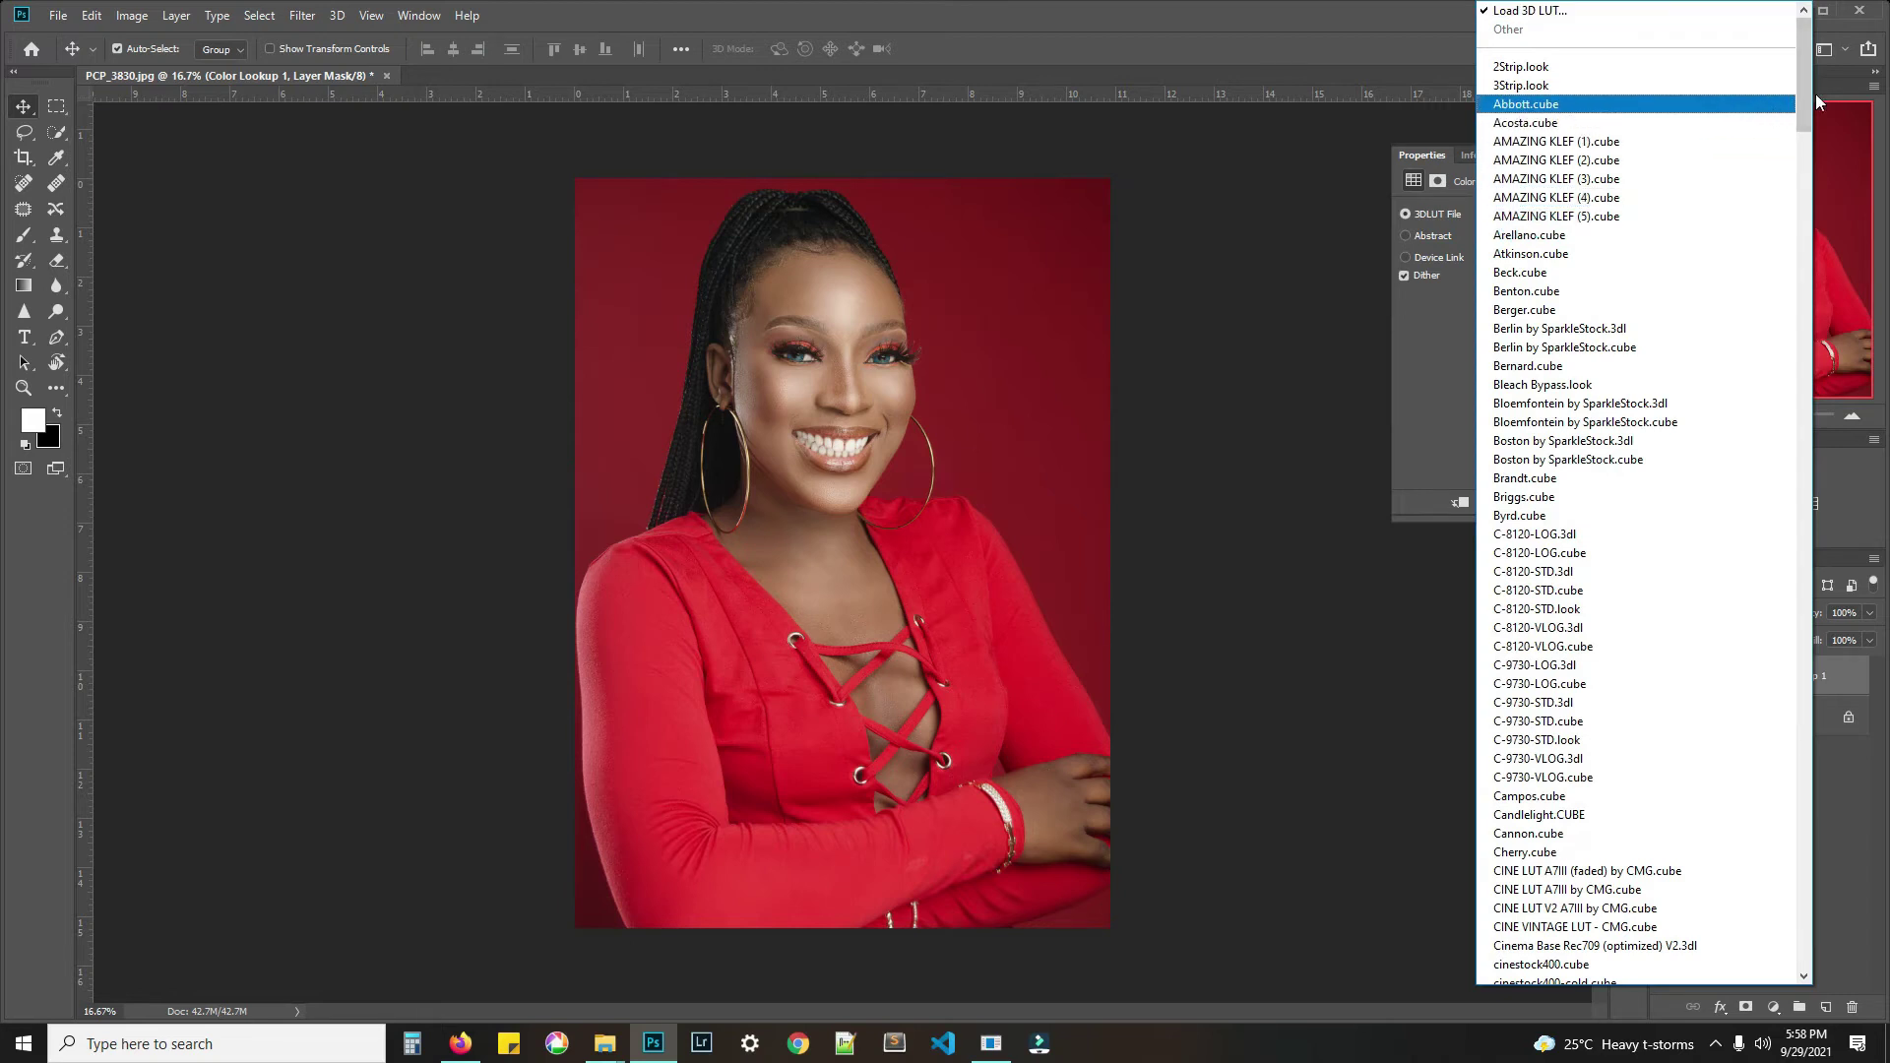
pyautogui.moveTo(1811, 92); pyautogui.dragTo(1814, 760)
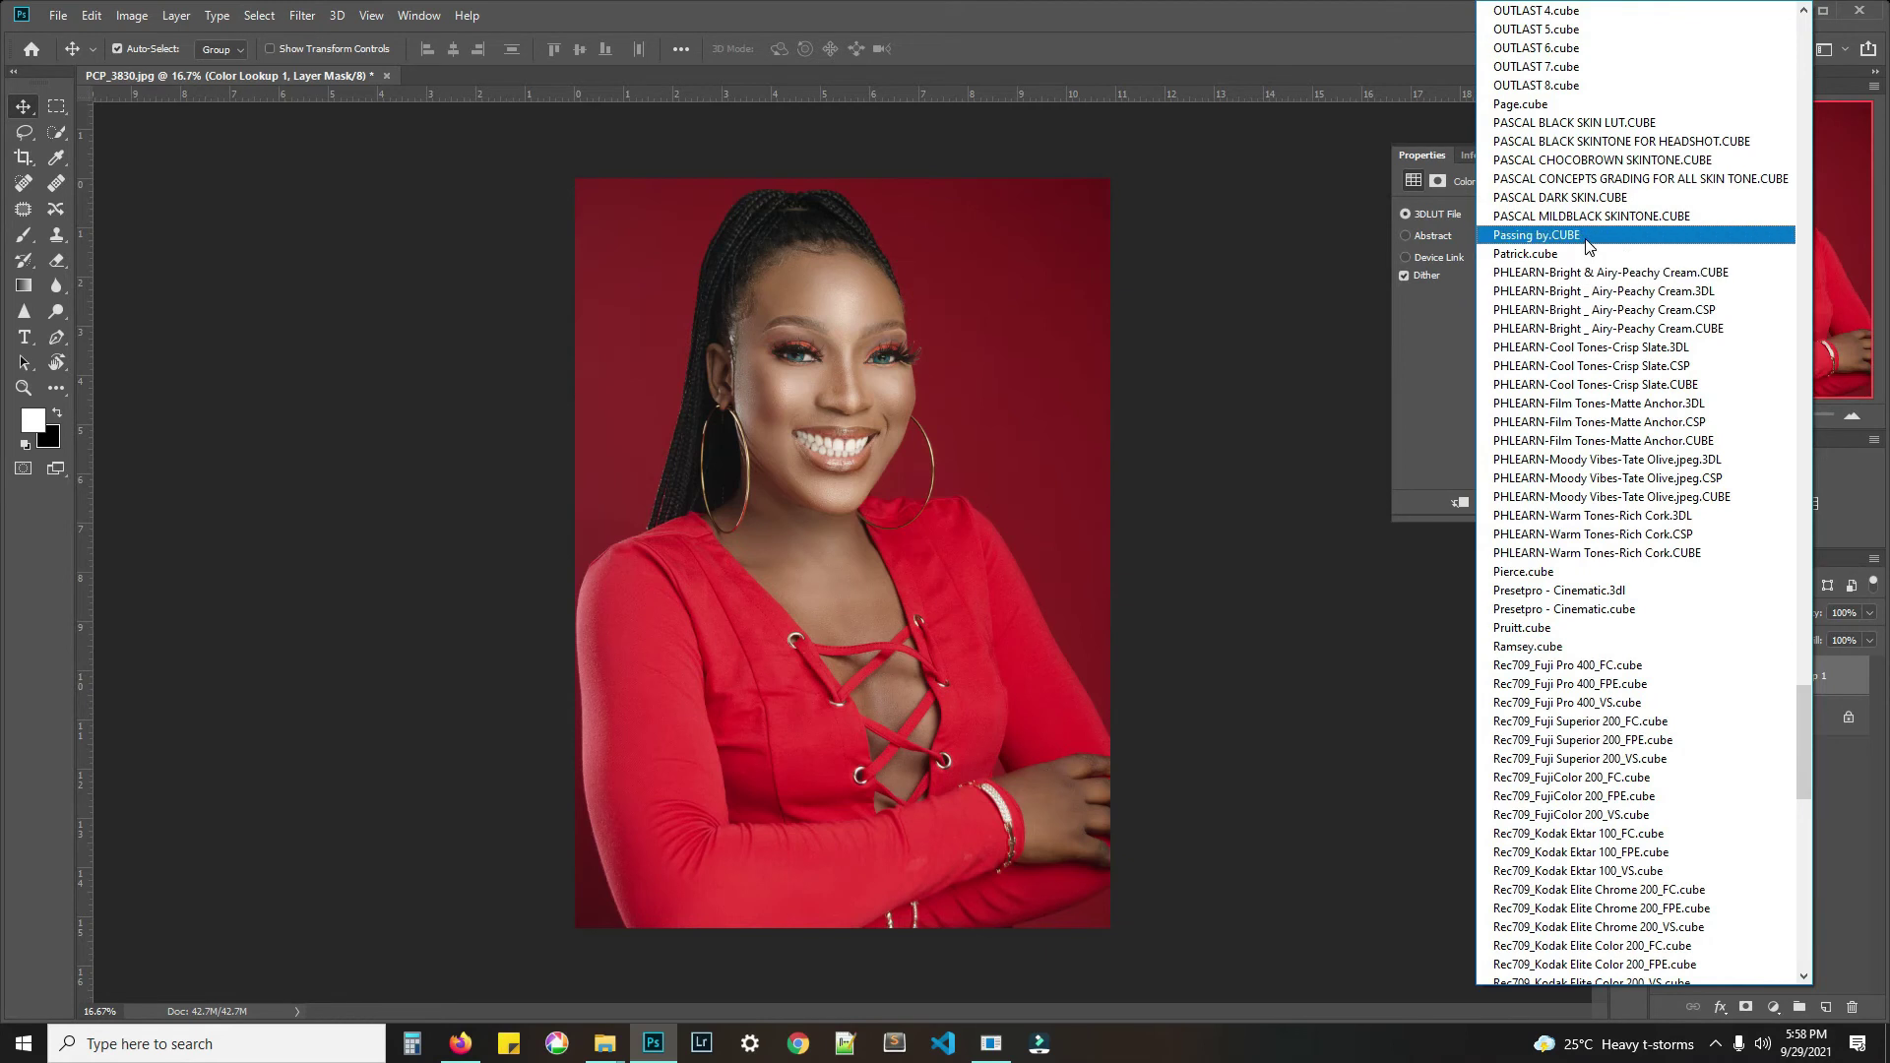
pyautogui.click(1559, 177)
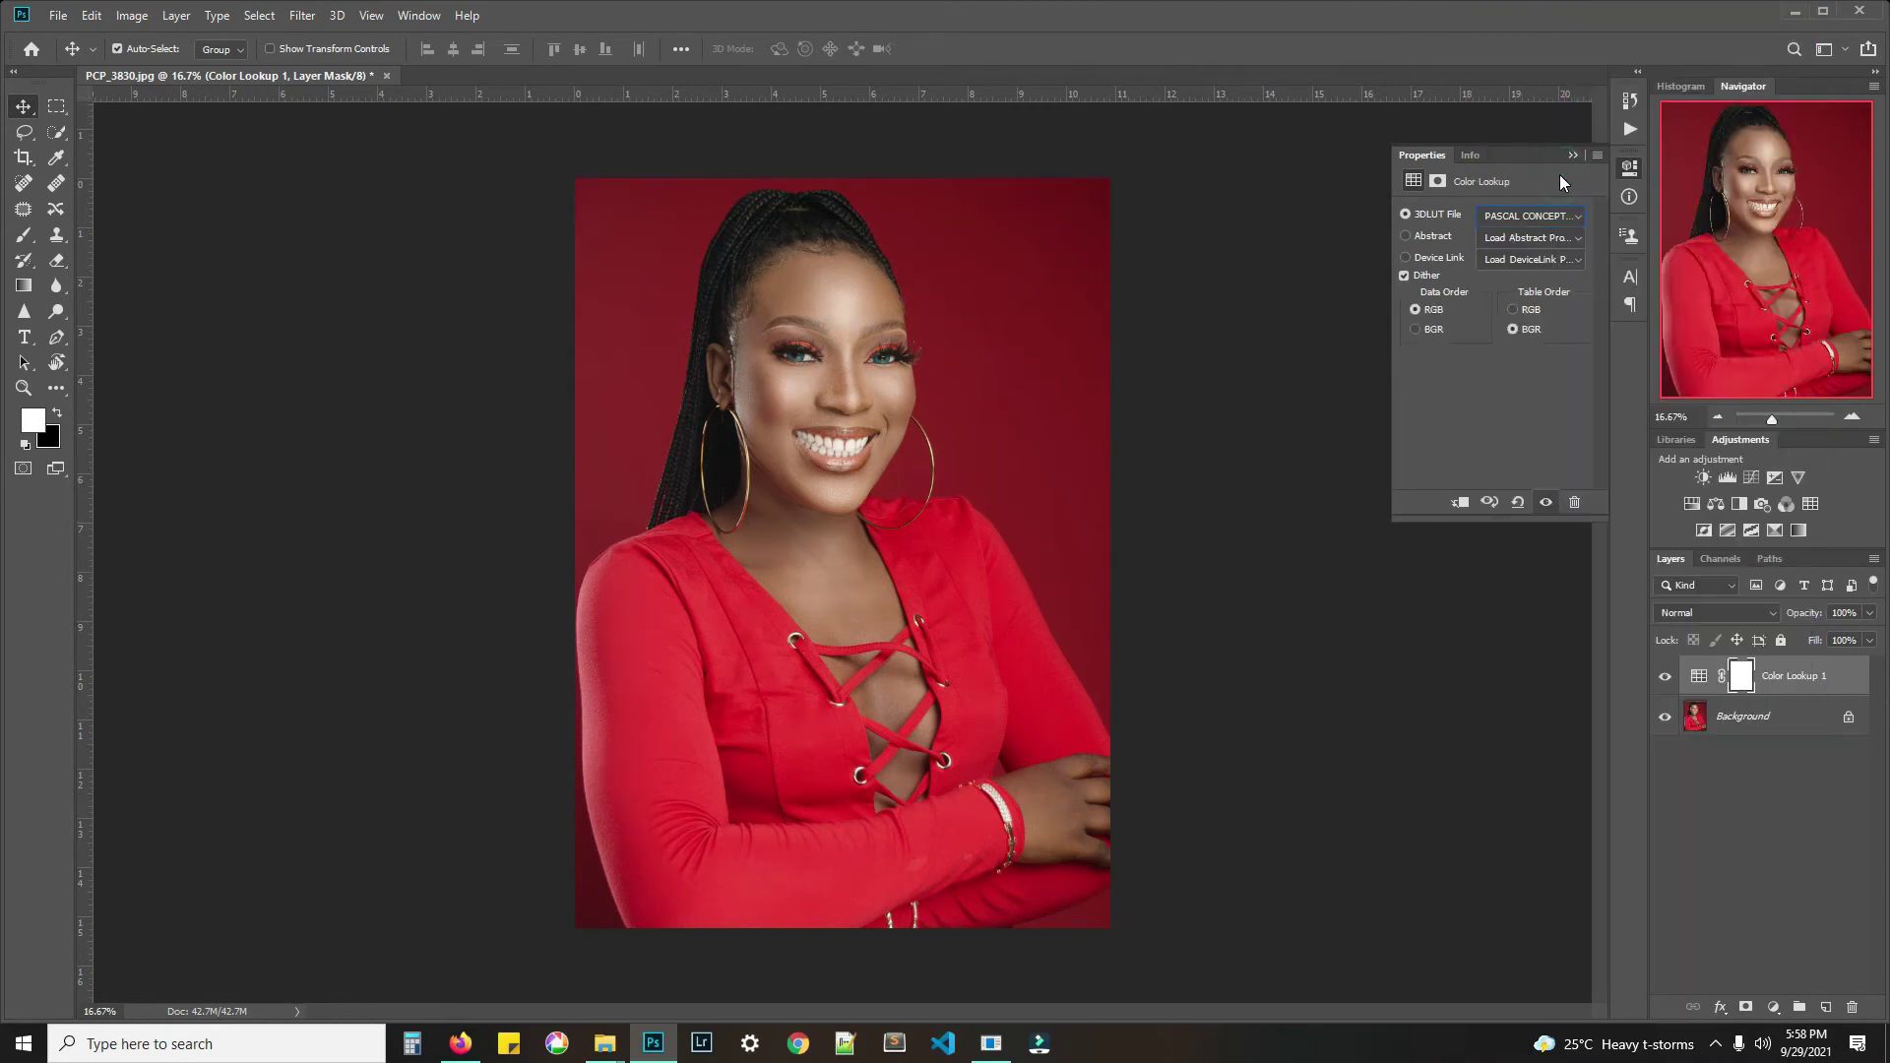
pyautogui.click(1627, 135)
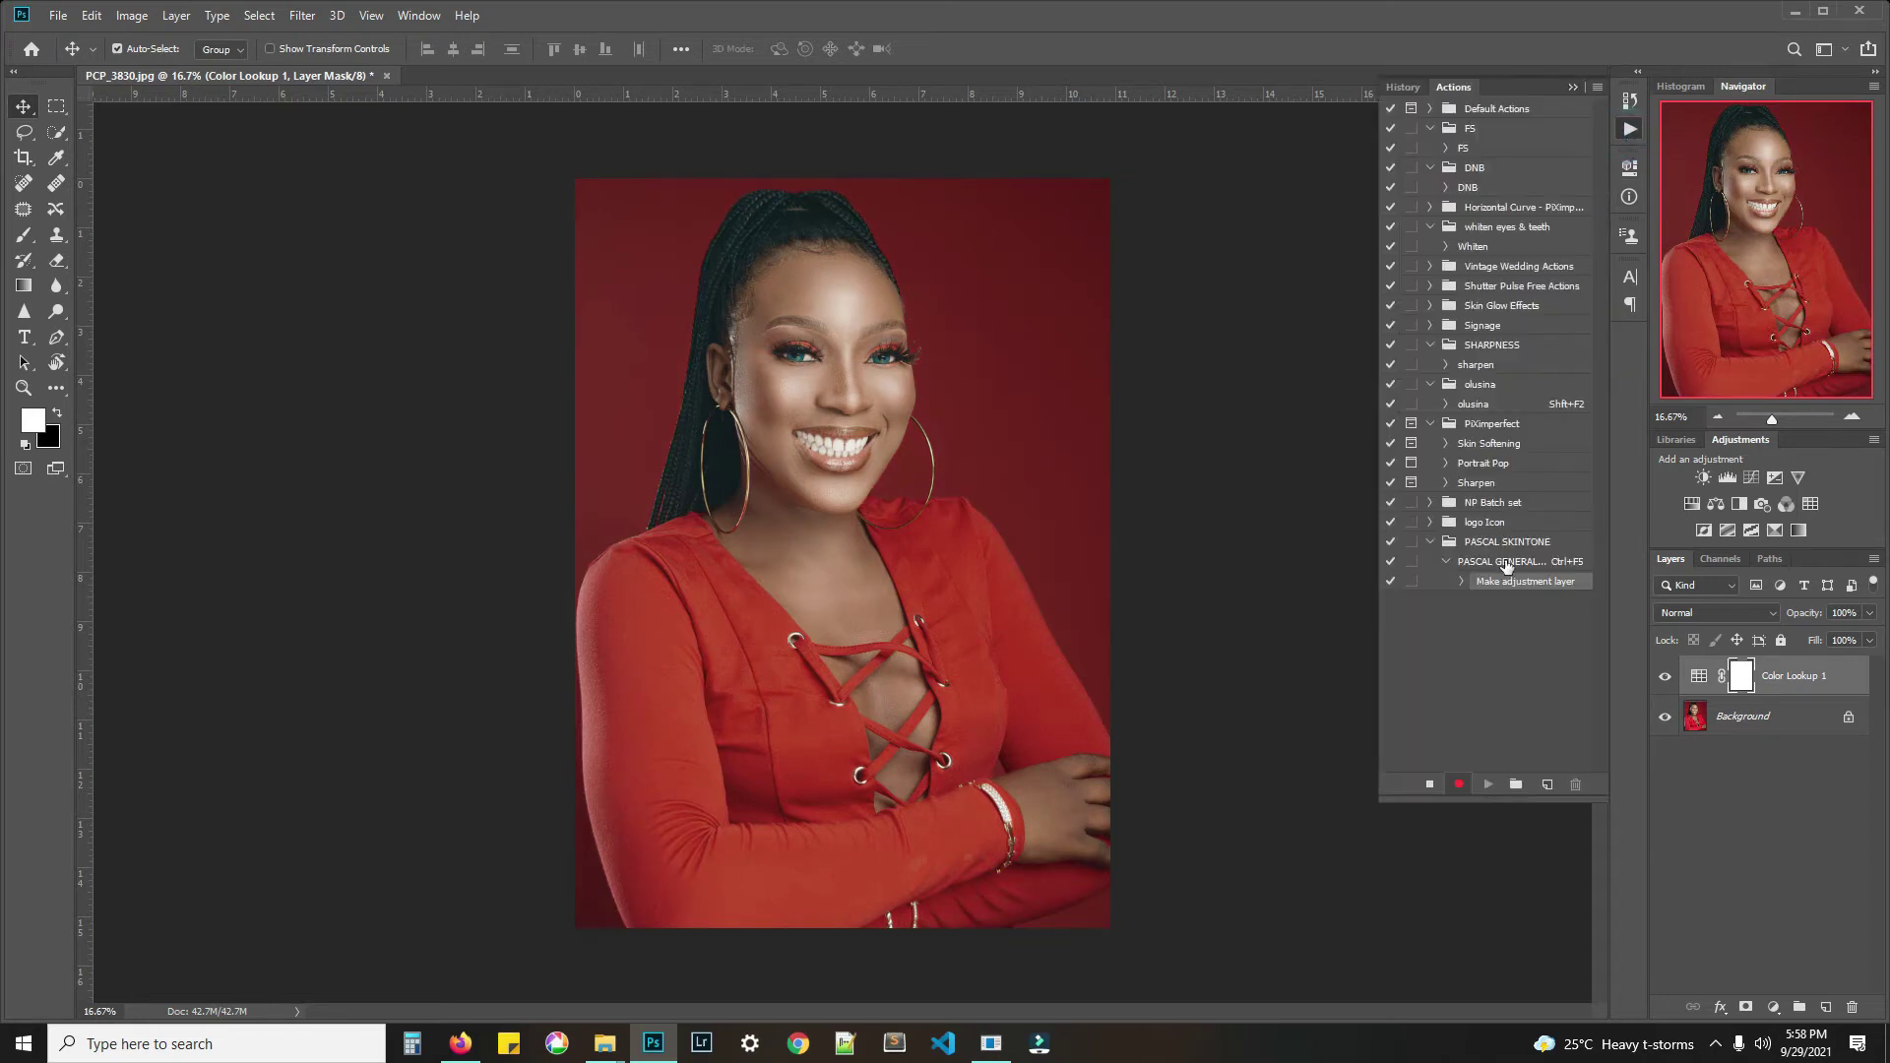
pyautogui.click(1458, 783)
# - Rename the Color Lookup 1 layer to PASCAL CONCEPTS PHOTOGRAPHY
pyautogui.click(1836, 687)
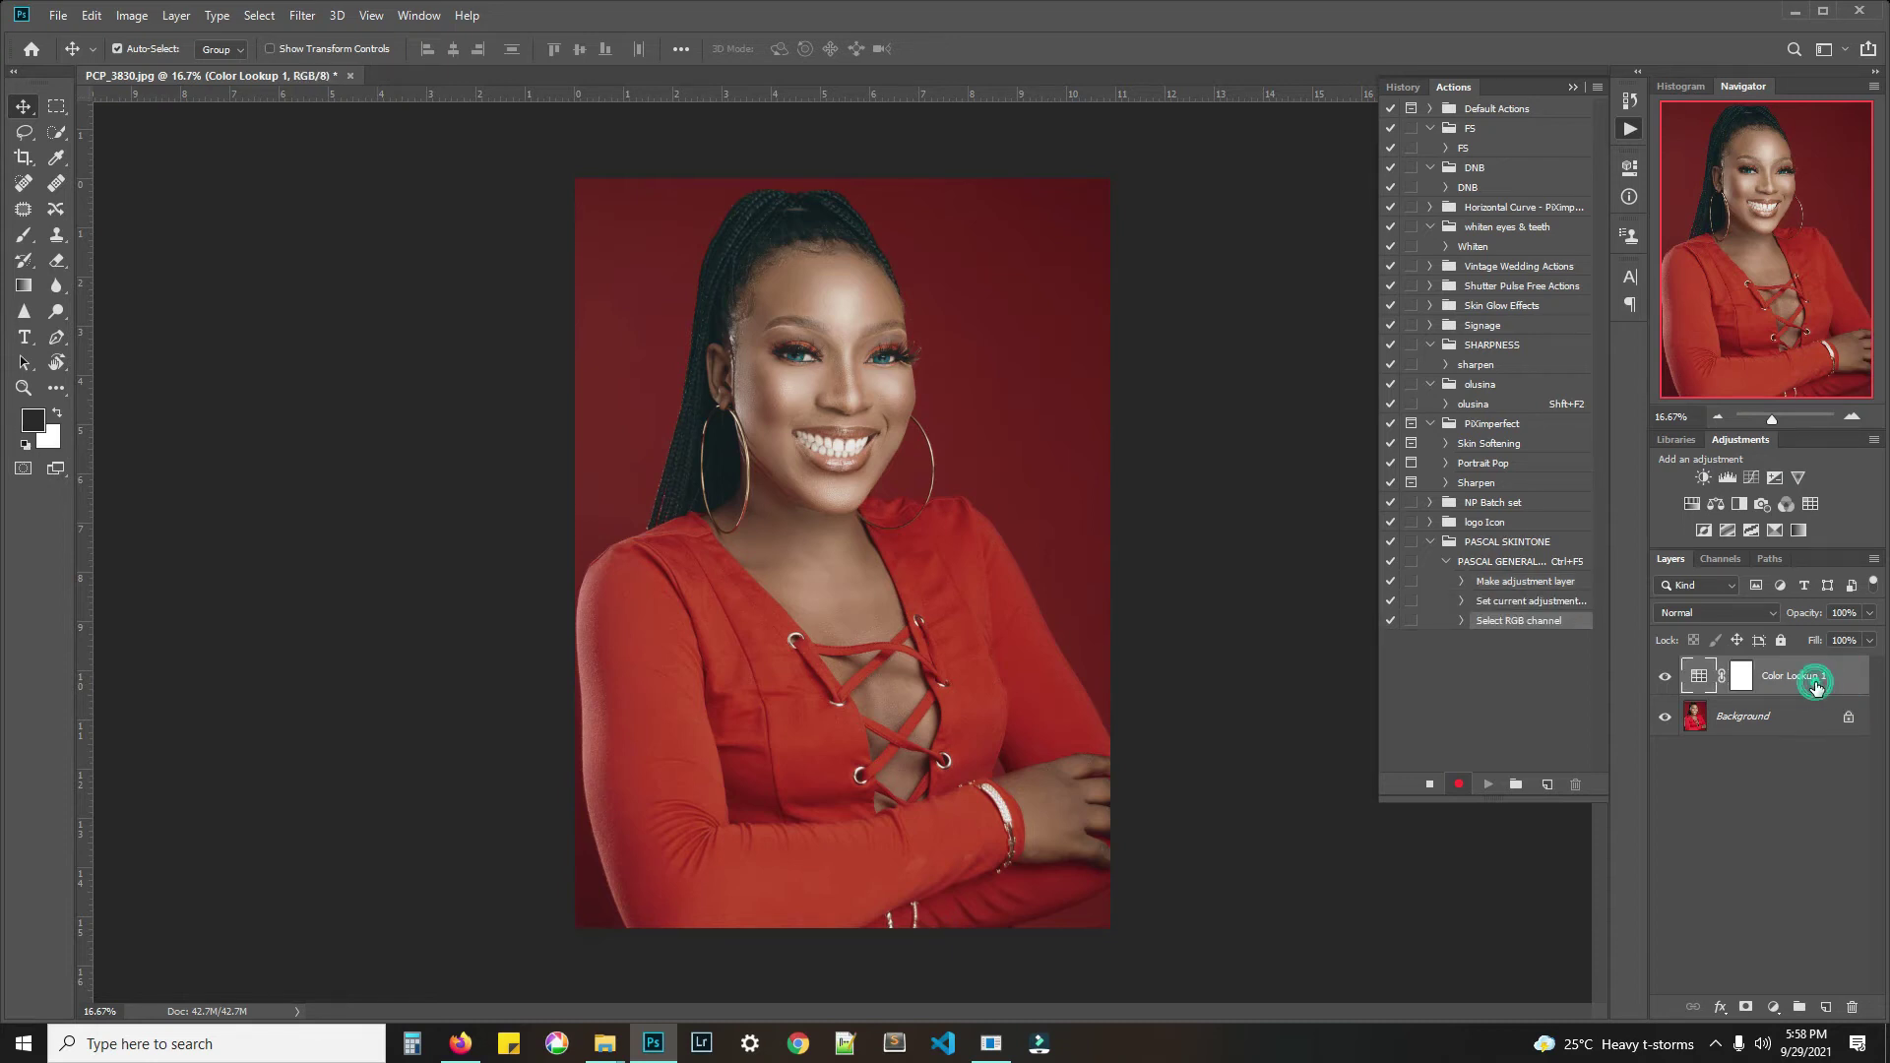
pyautogui.click(1780, 679)
pyautogui.doubleClick(1780, 679)
pyautogui.write('PASCAL')
pyautogui.write(' CONCEPTS')
pyautogui.write(' H')
pyautogui.write('HO')
pyautogui.write('TOGRAP')
pyautogui.write('HY')
pyautogui.press('Return')
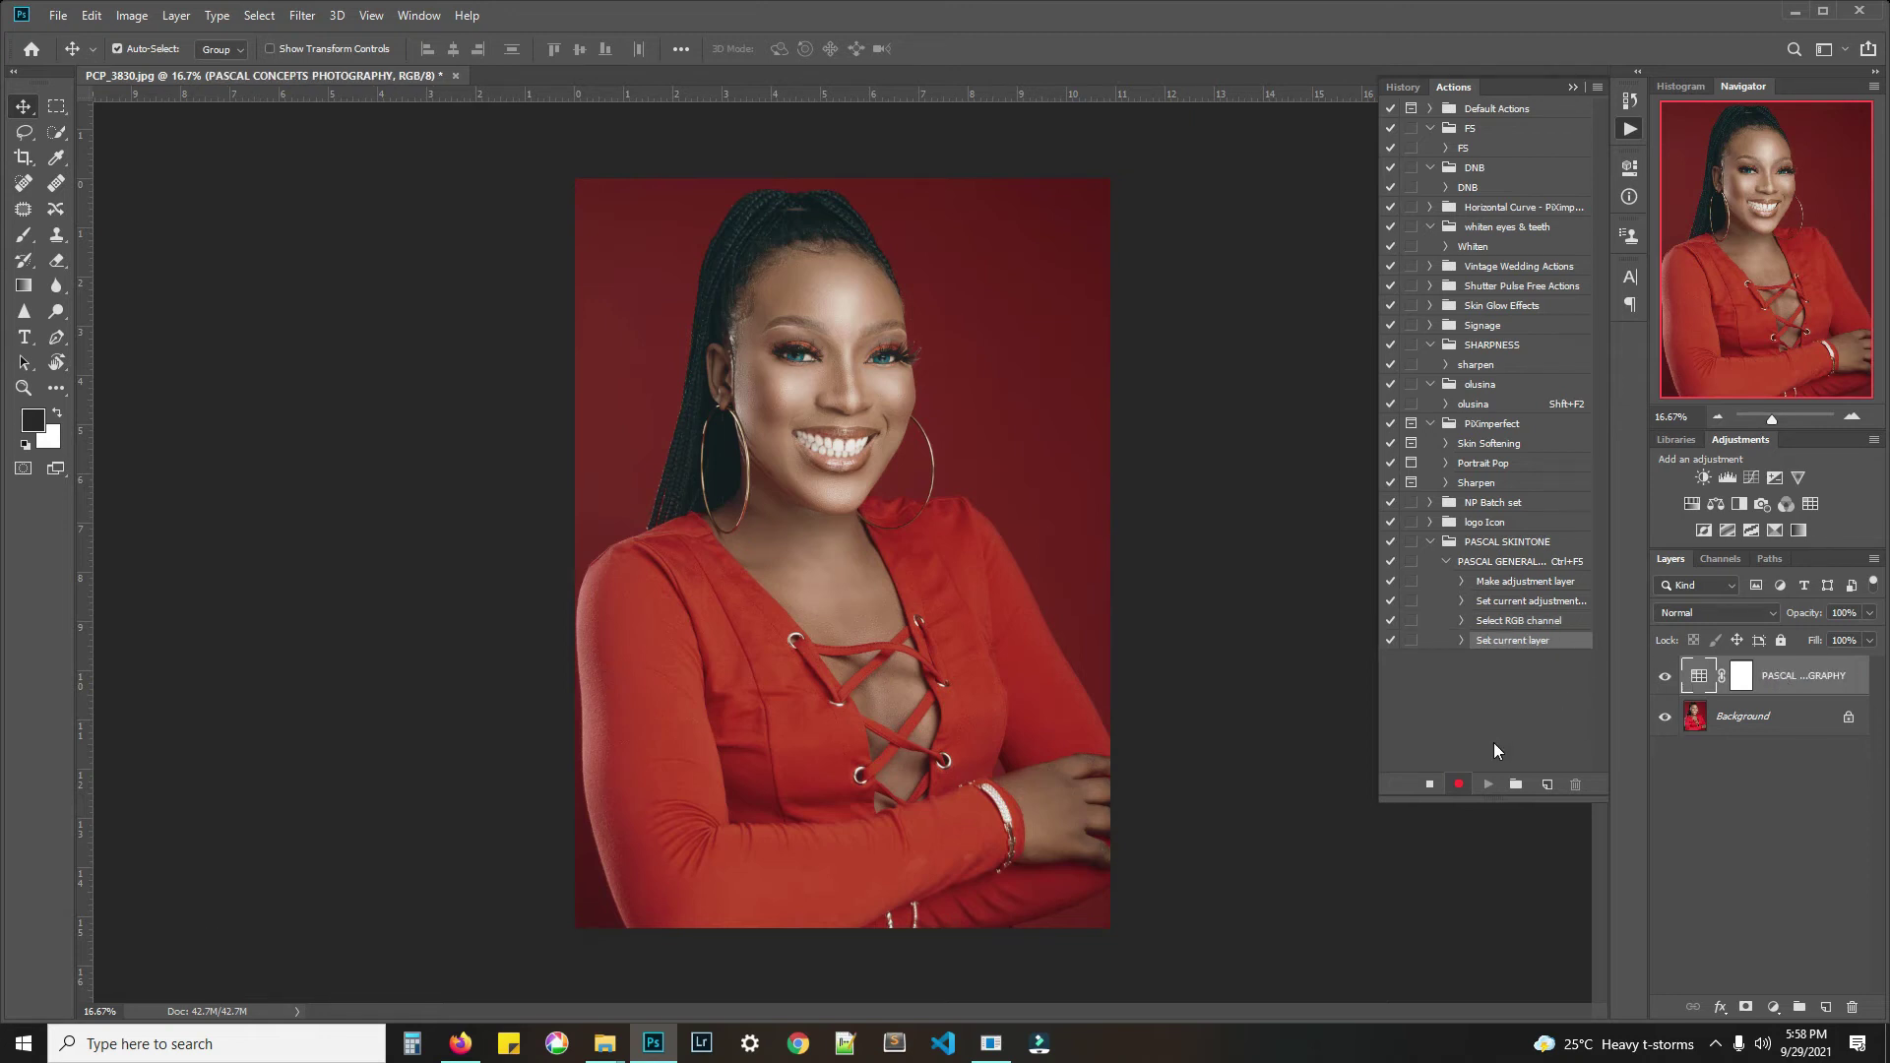
# - Stop recording the action and delete the graded lookup layer
pyautogui.click(1431, 784)
pyautogui.click(1446, 561)
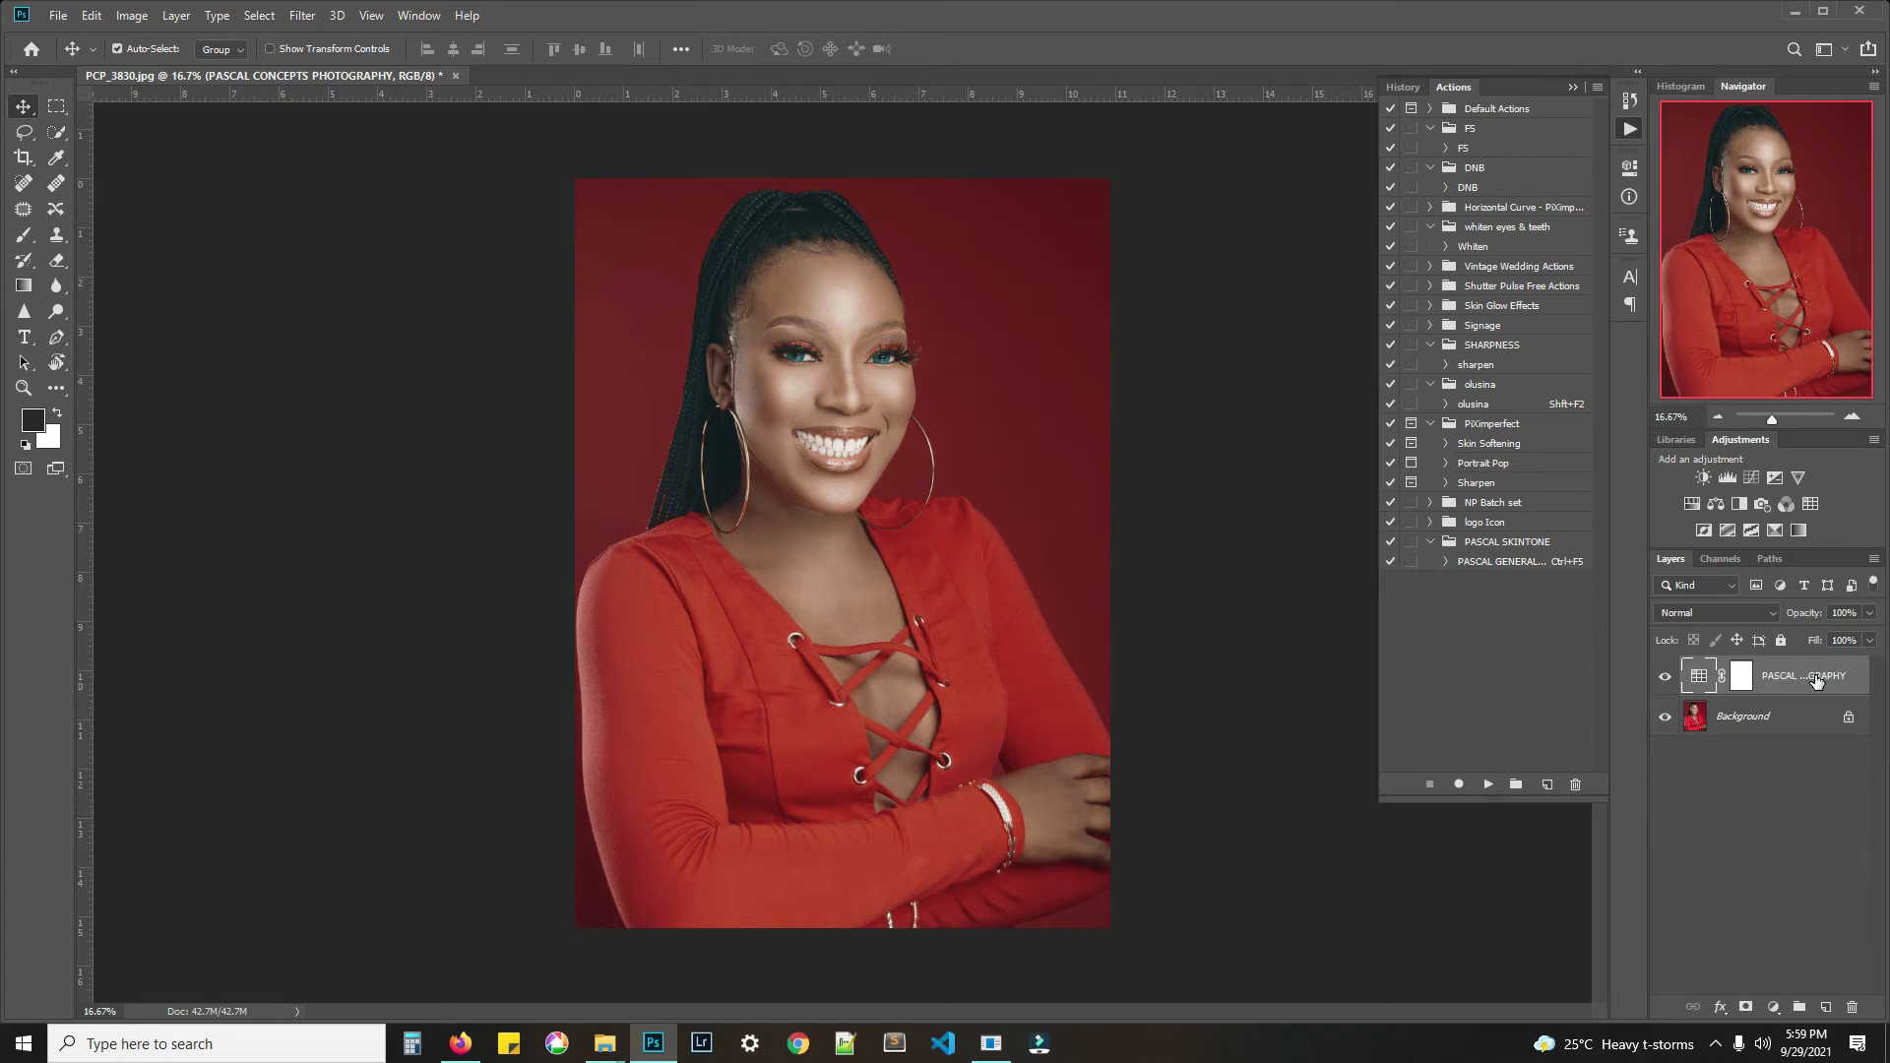
pyautogui.press('Delete')
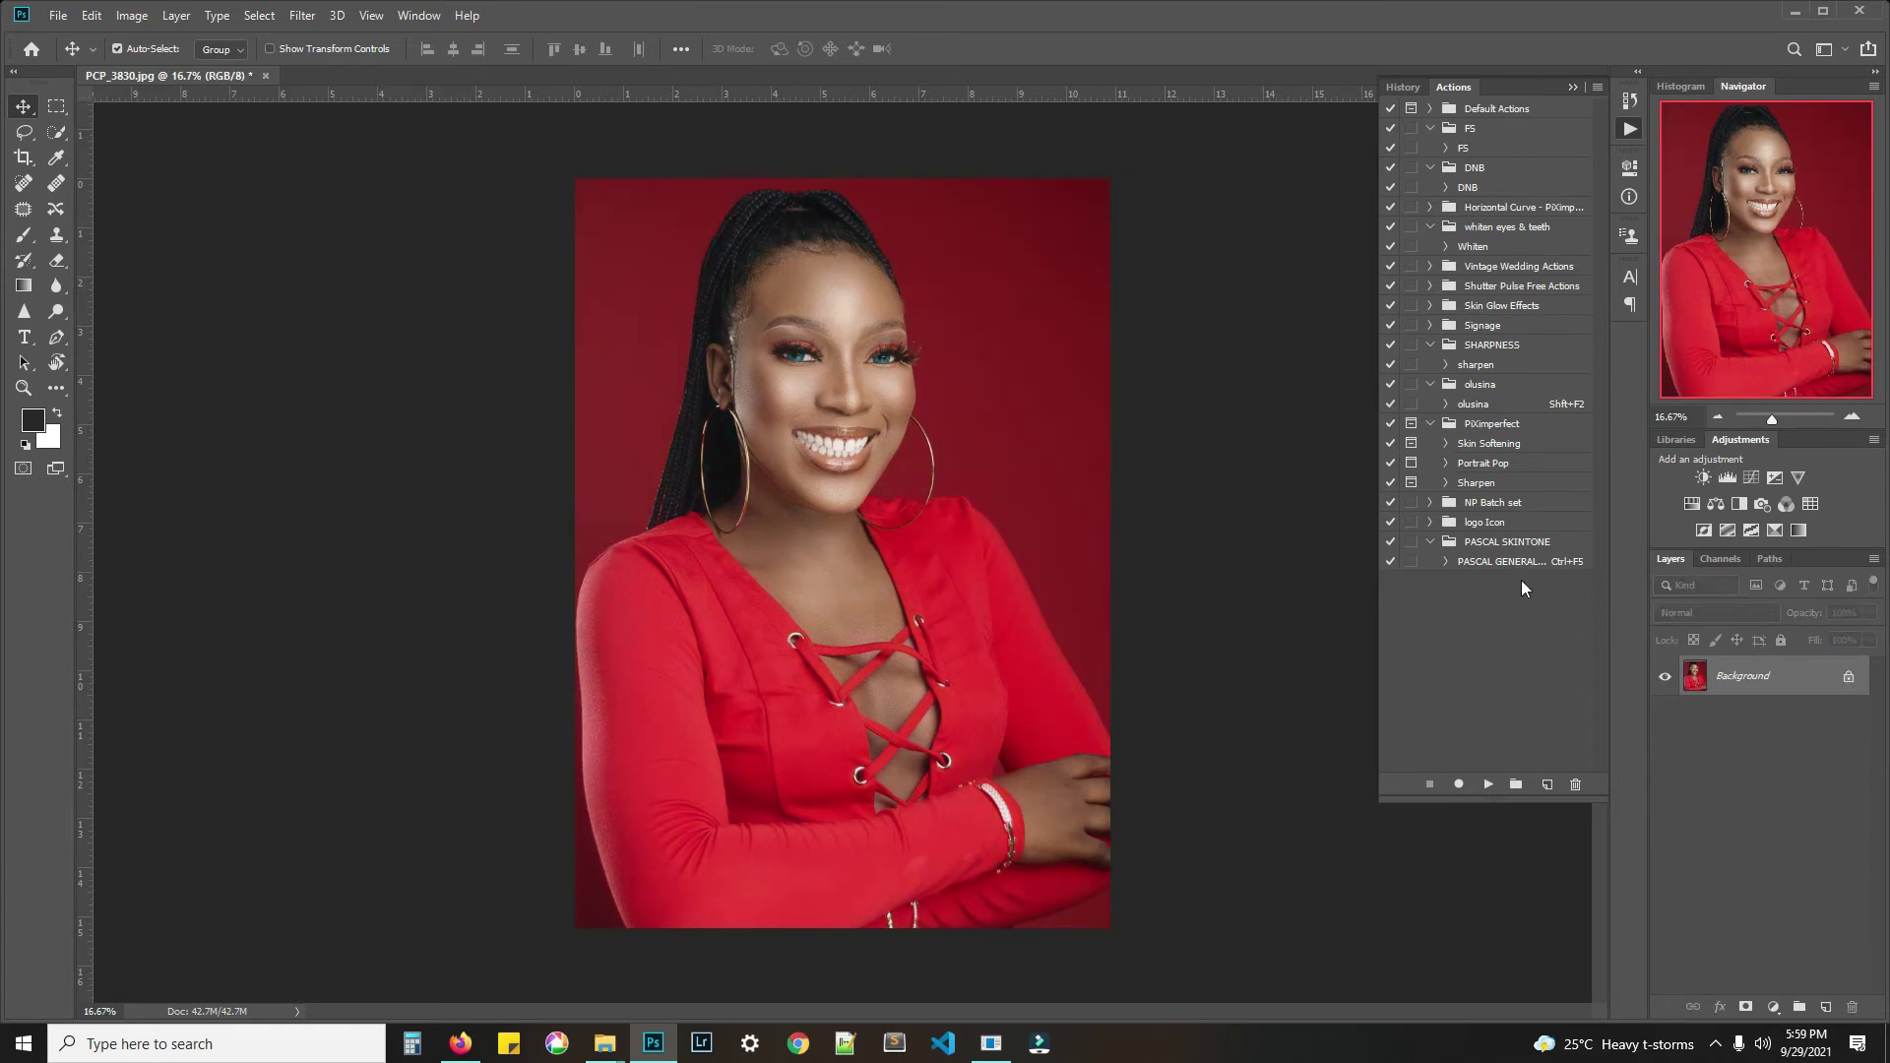
# - Play the PASCAL GENERAL SKINTONE action to recreate the graded lookup layer
pyautogui.click(1511, 563)
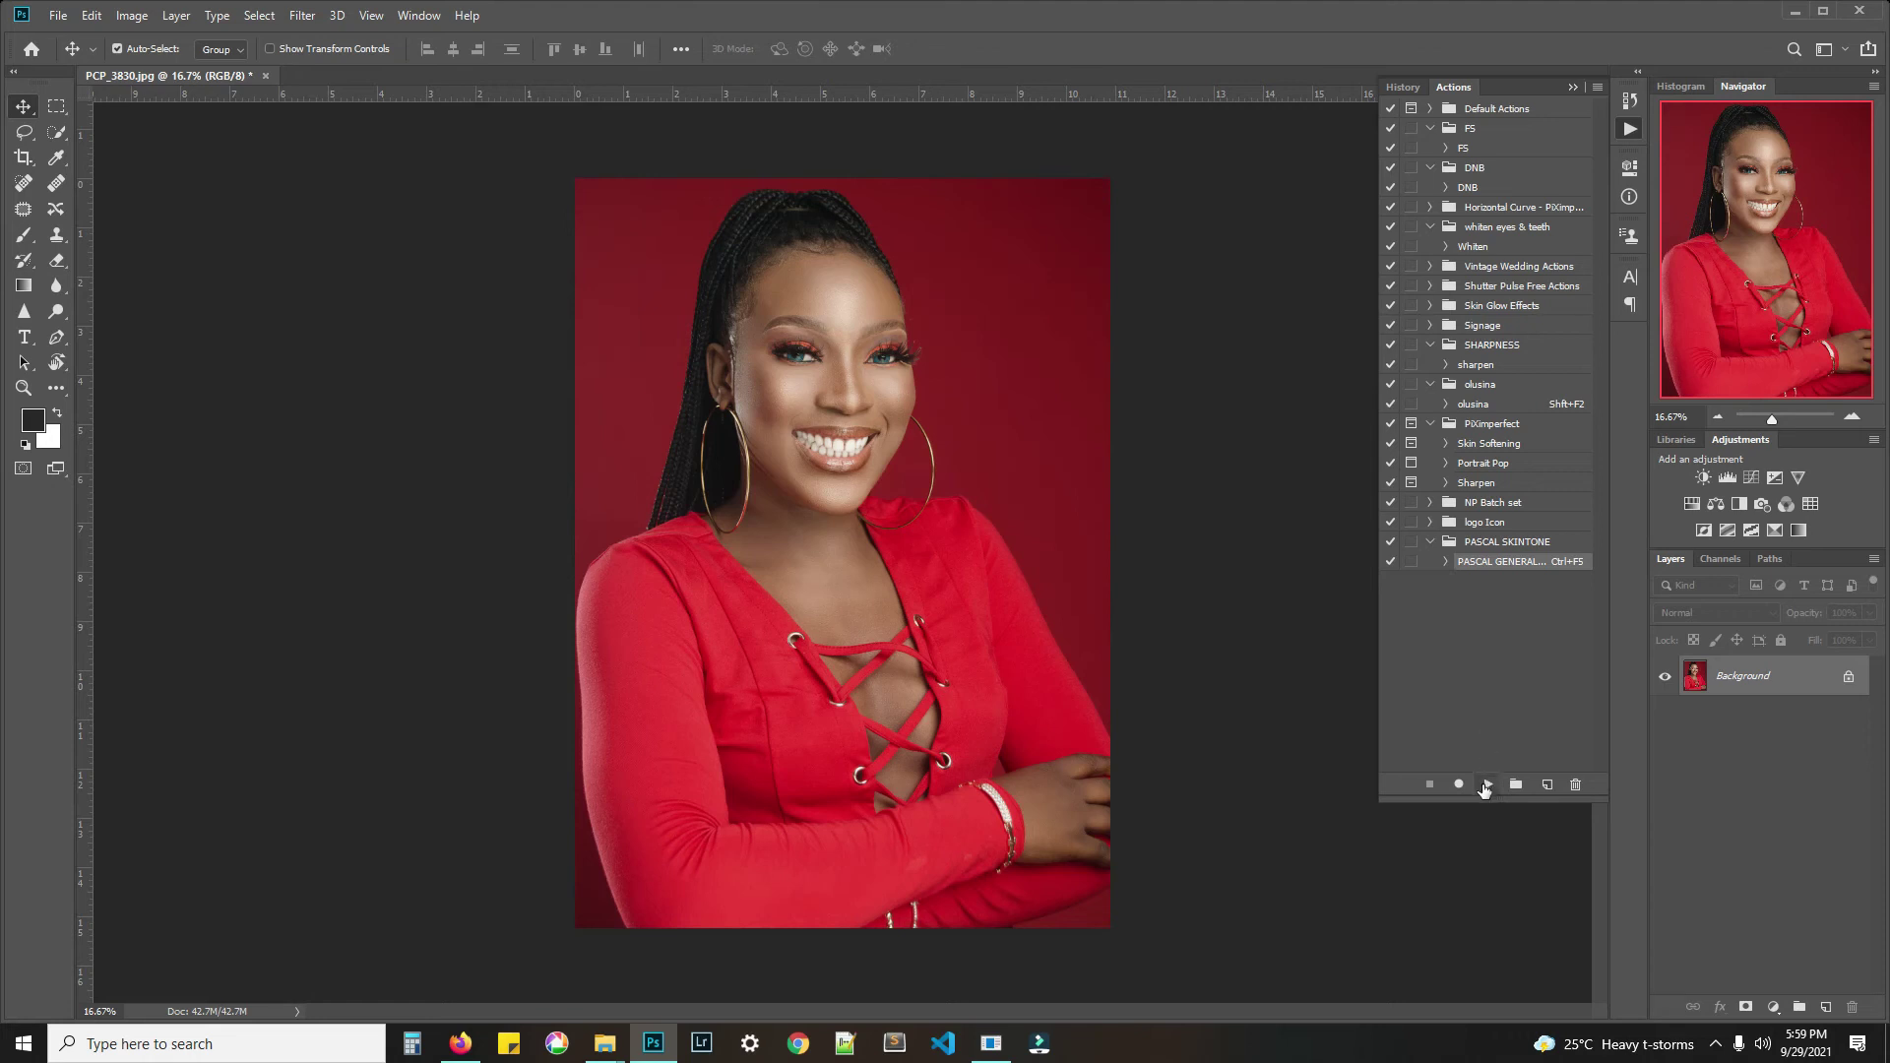
pyautogui.click(1485, 785)
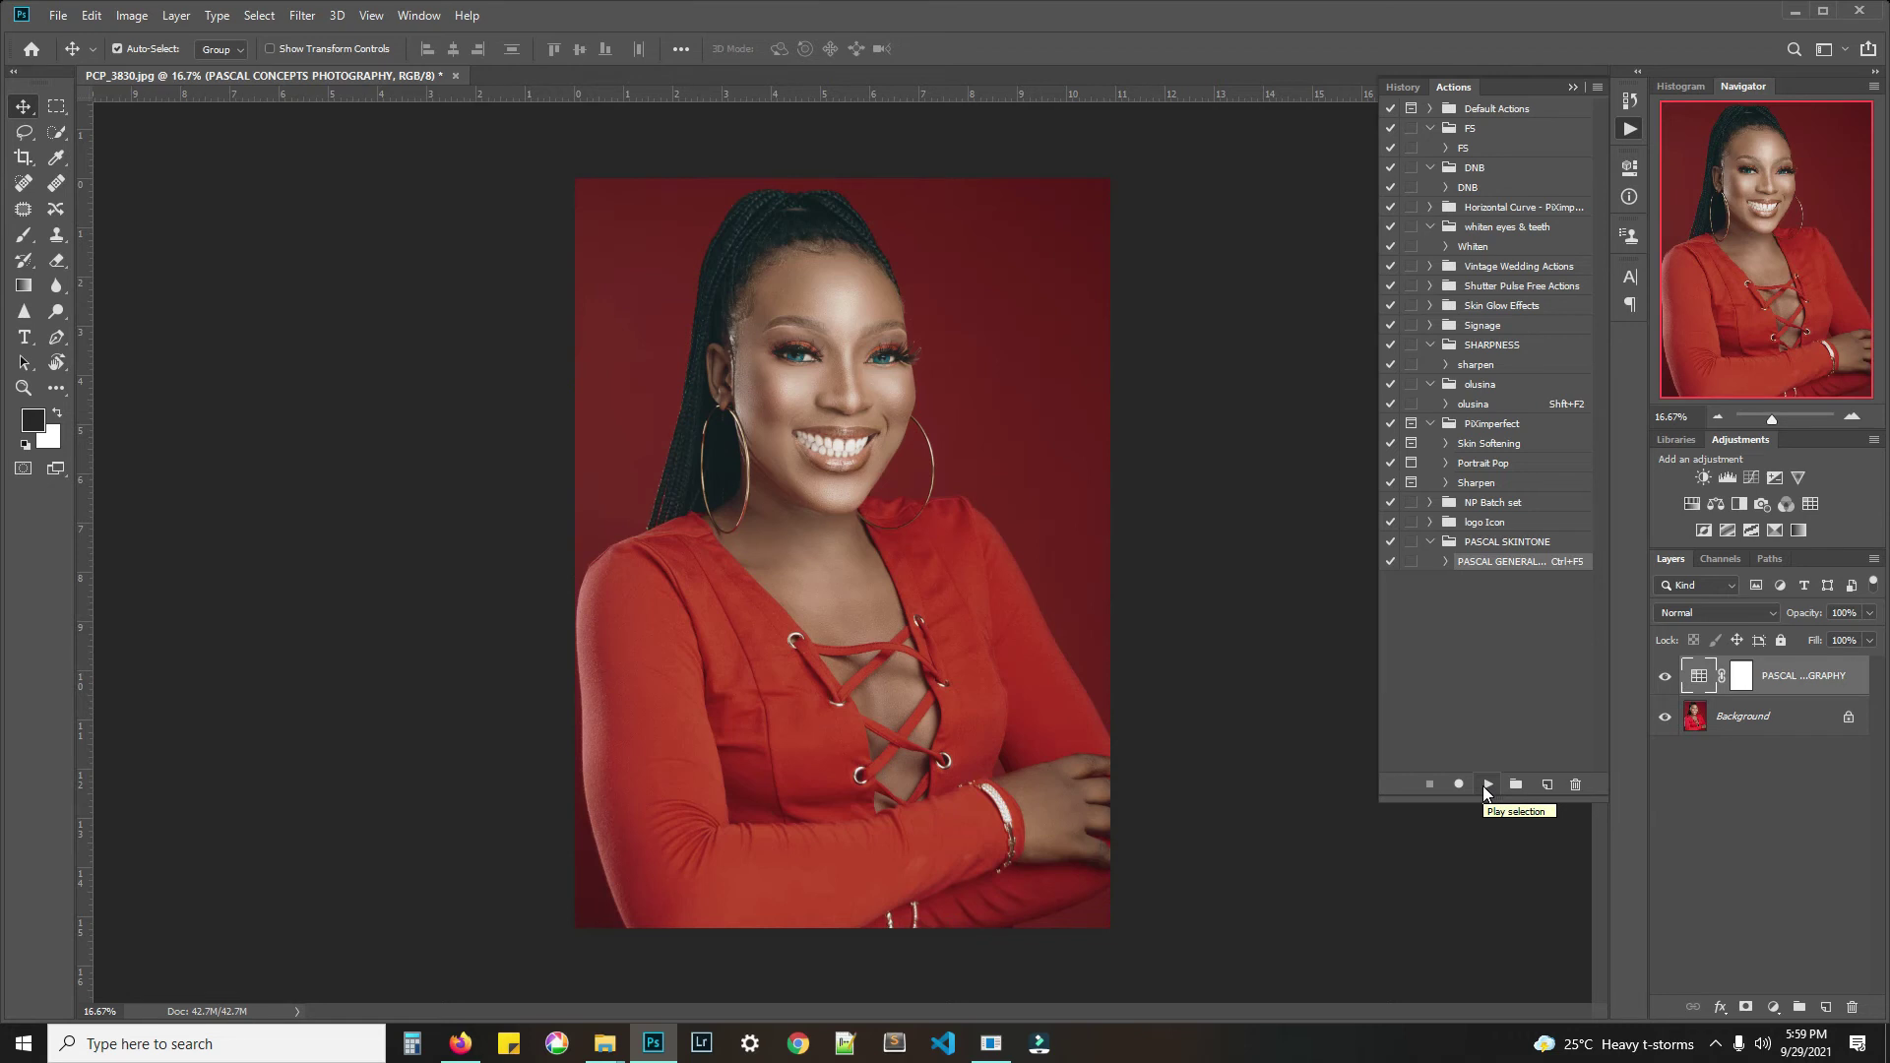
pyautogui.click(1486, 784)
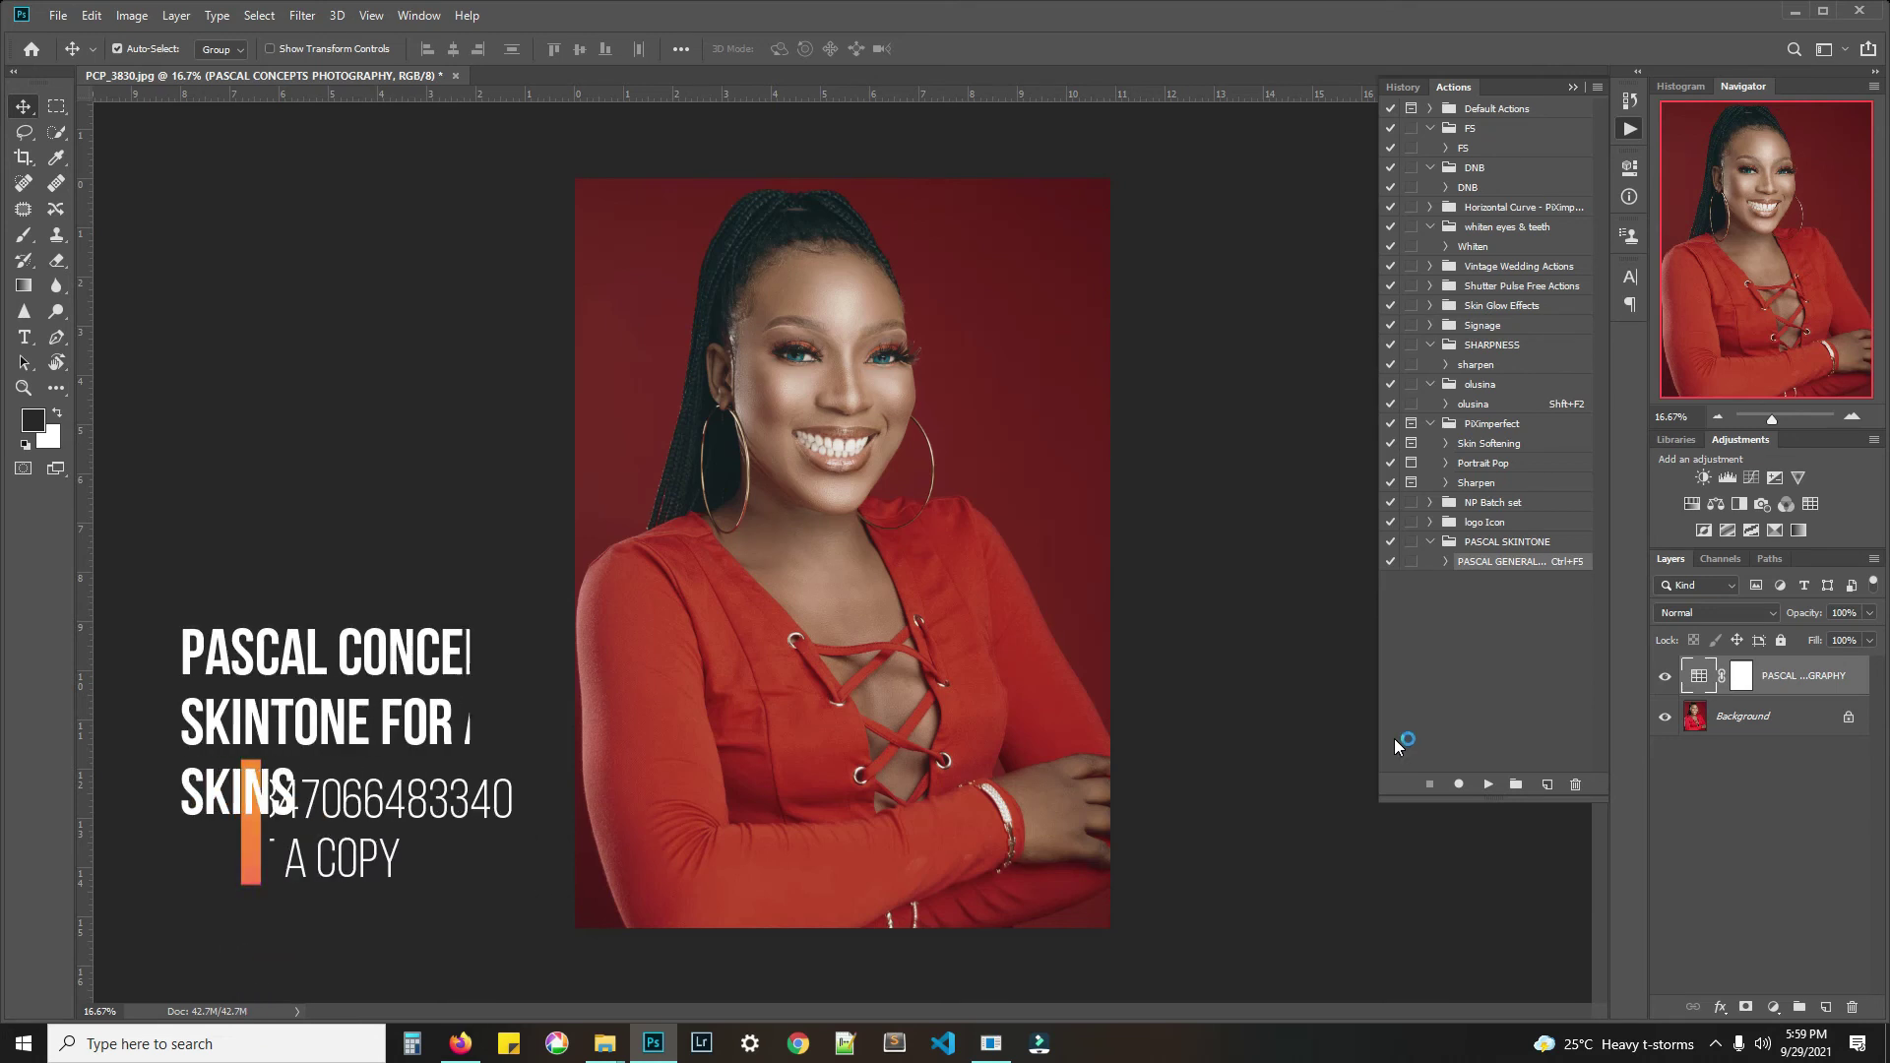
# - Paste the phone number as a text layer on the portrait
pyautogui.click(24, 337)
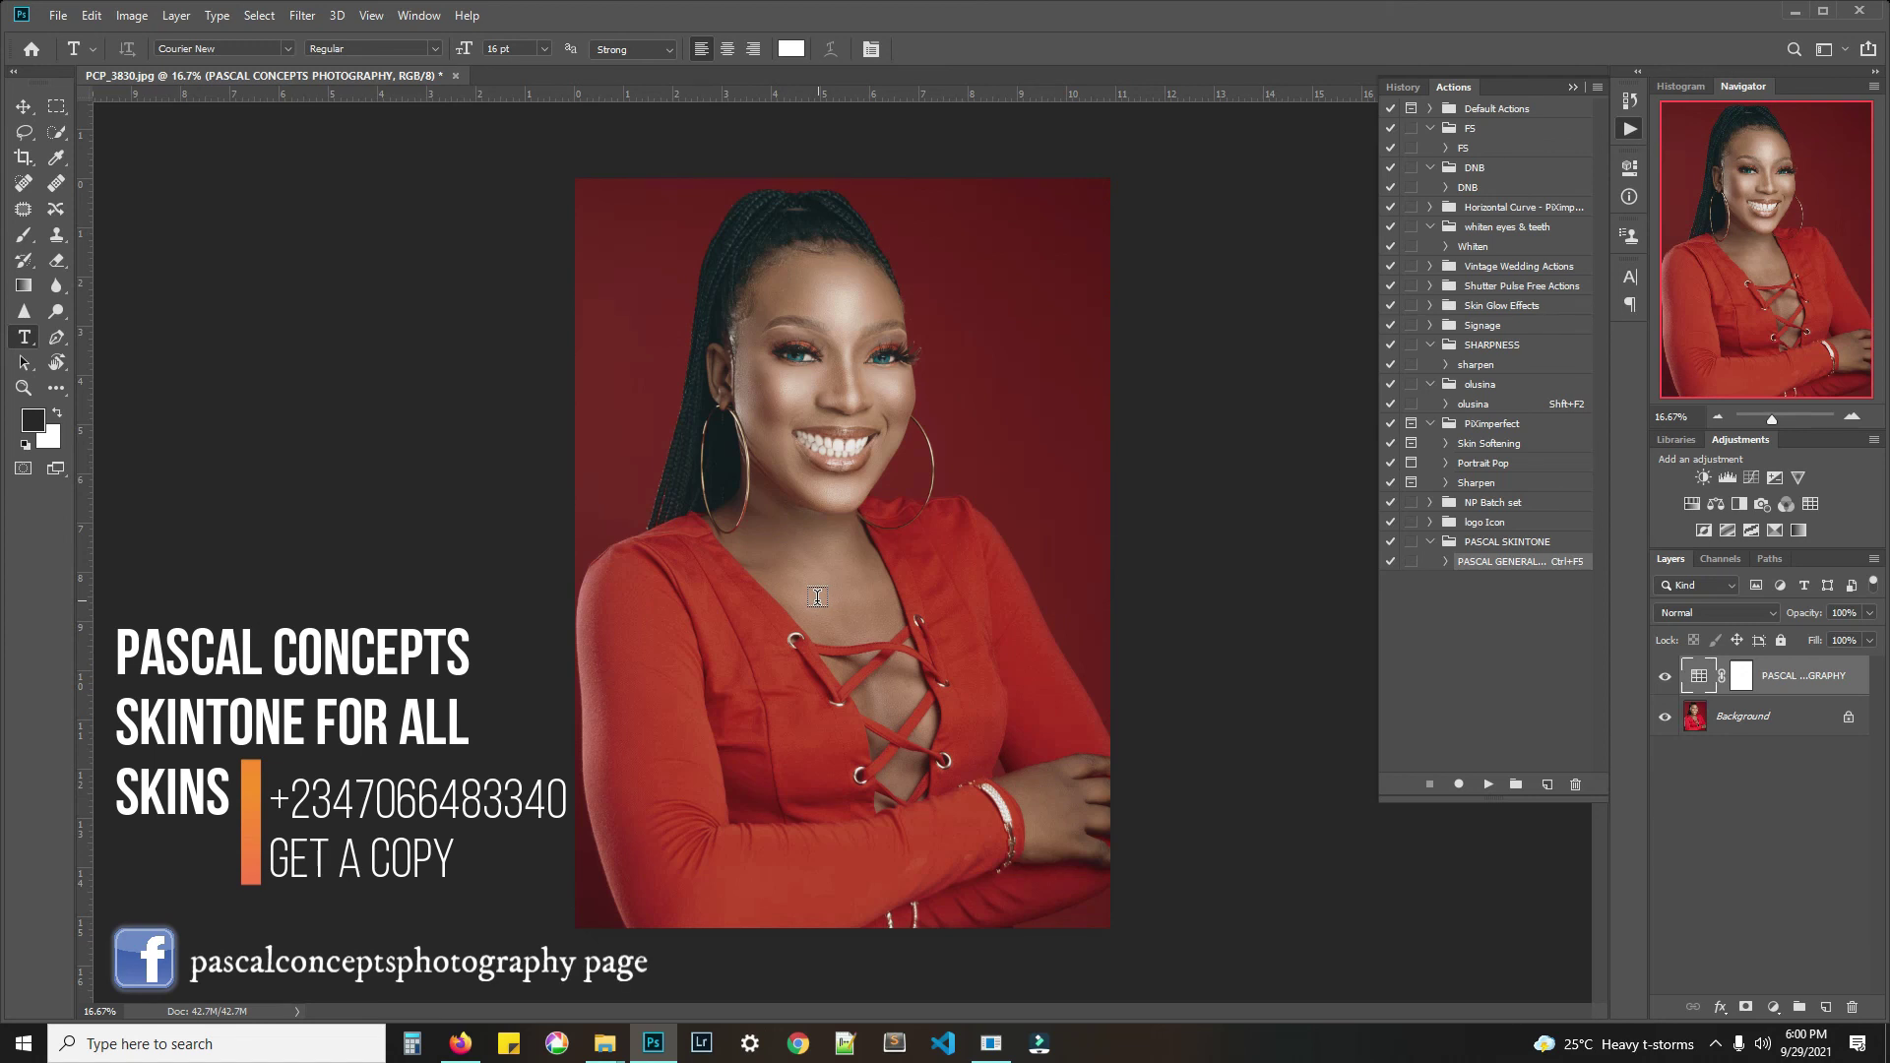
pyautogui.click(703, 760)
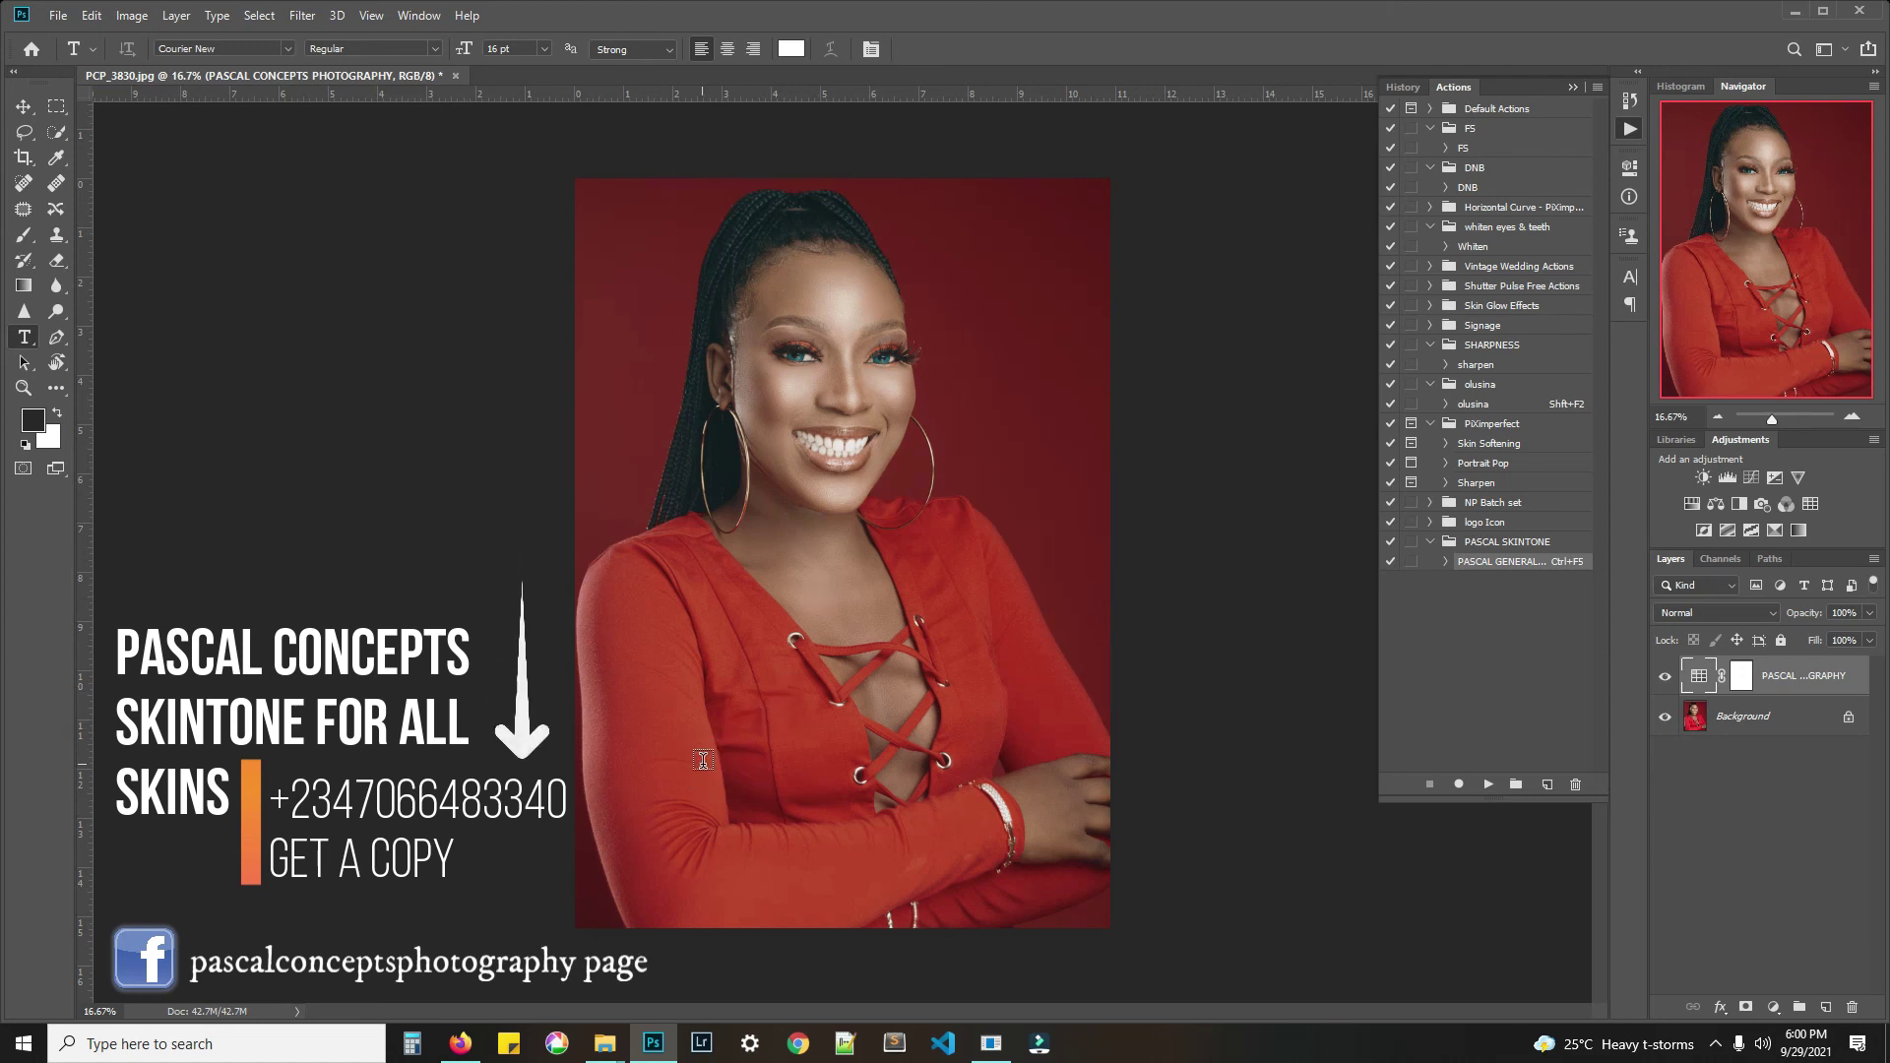
pyautogui.click(703, 760)
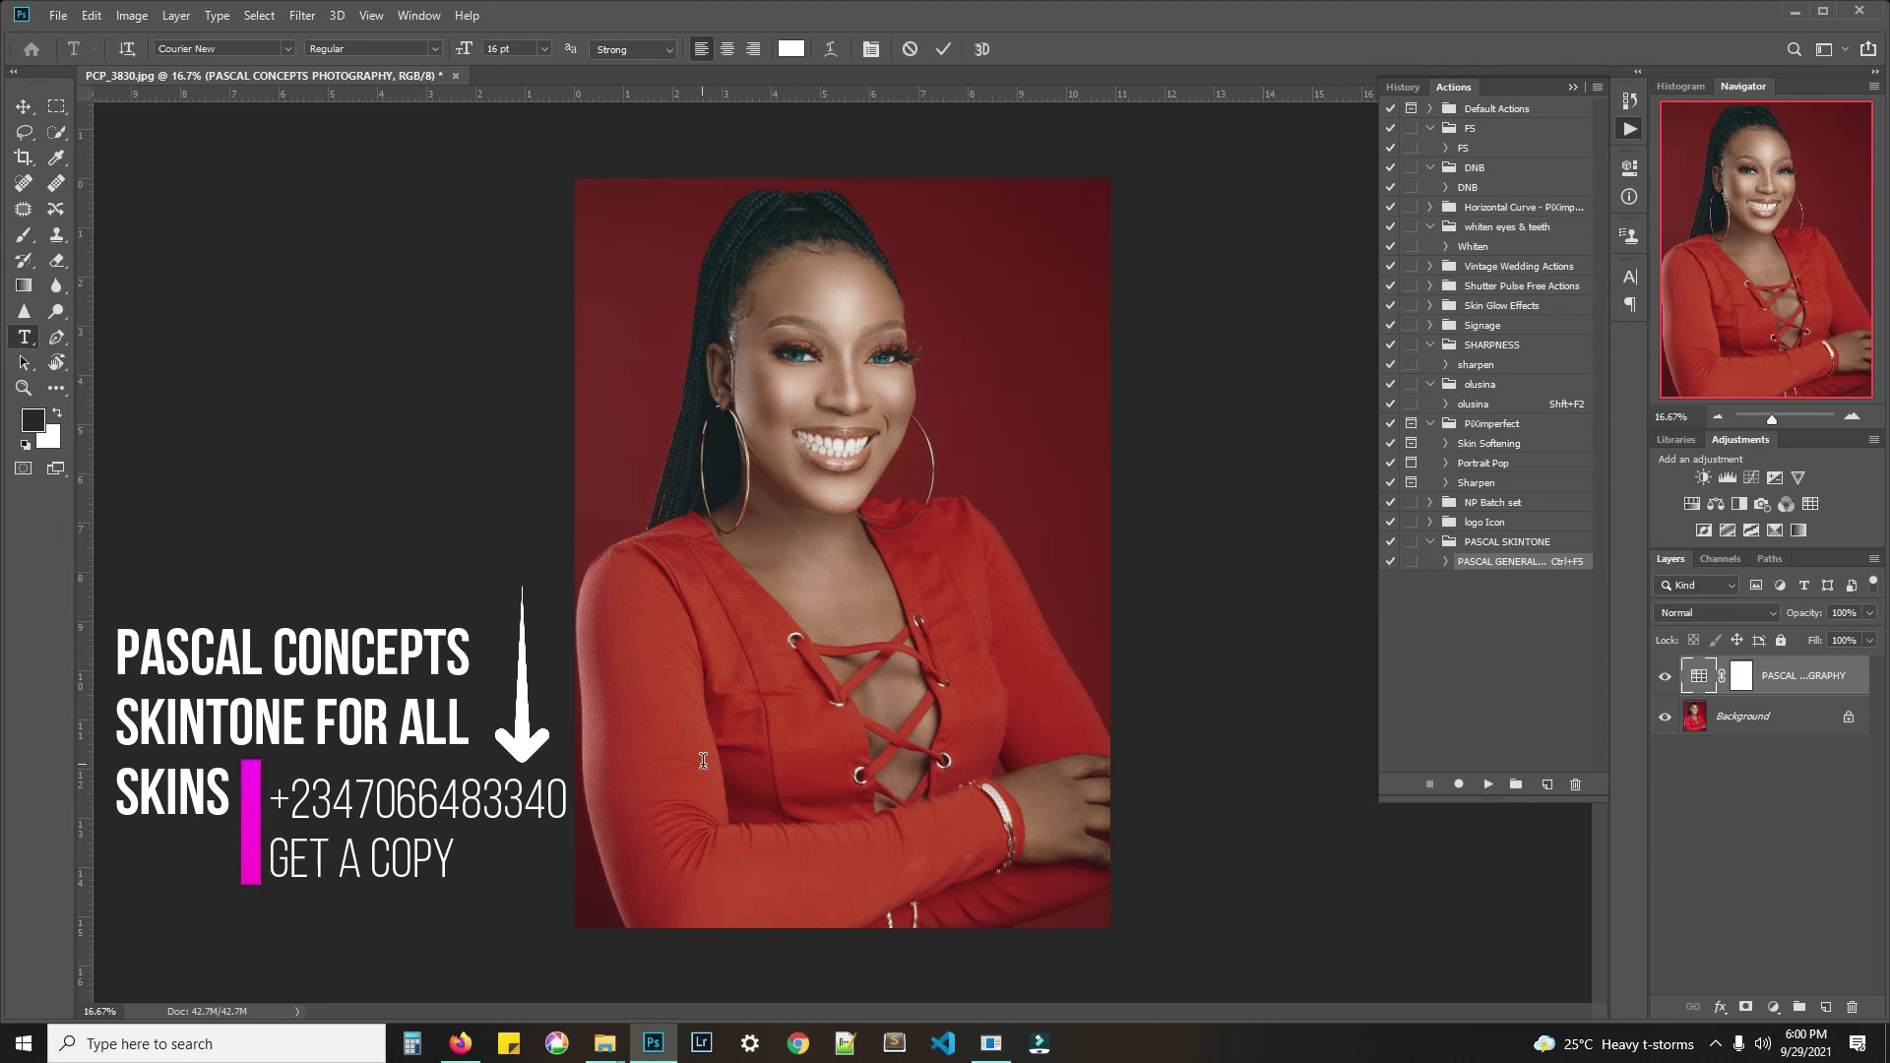
pyautogui.hotkey('ctrl', 'v')
pyautogui.click(23, 107)
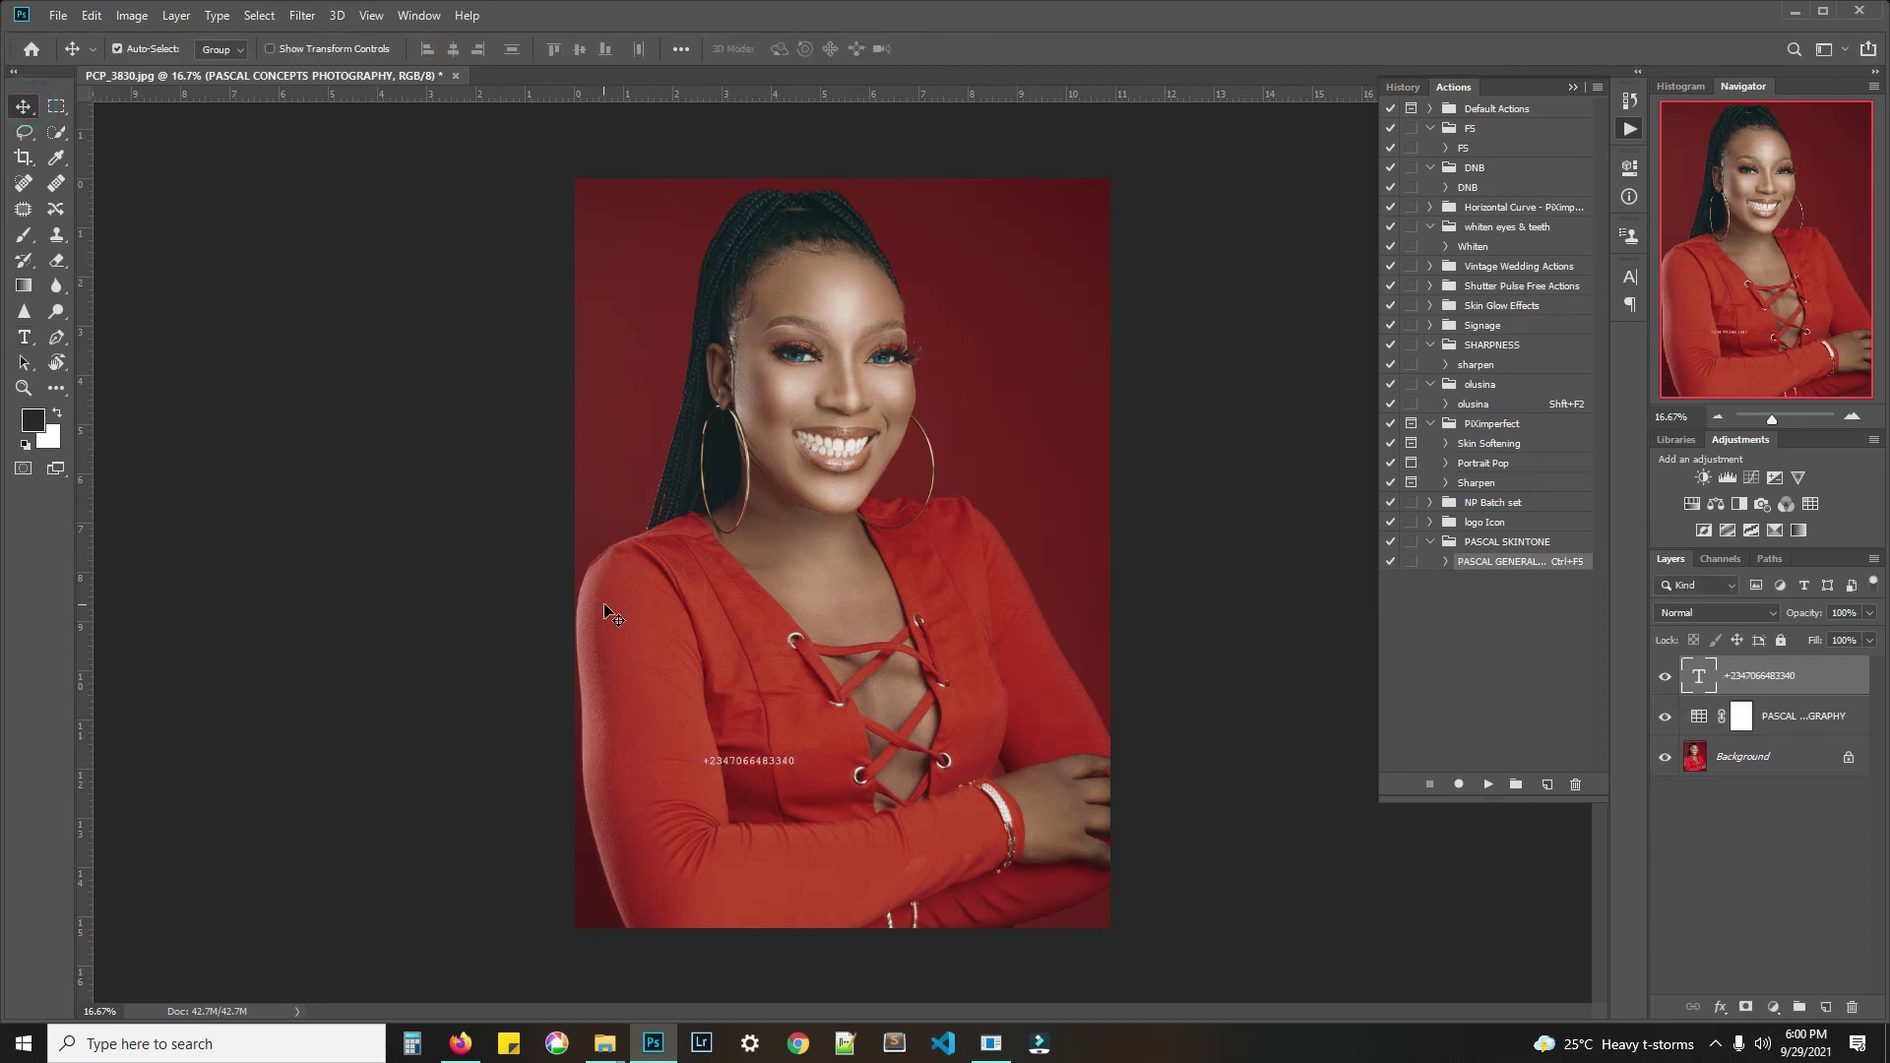
# - Enlarge the phone-number text about threefold and move it to the photo's top edge
pyautogui.hotkey('ctrl', 't')
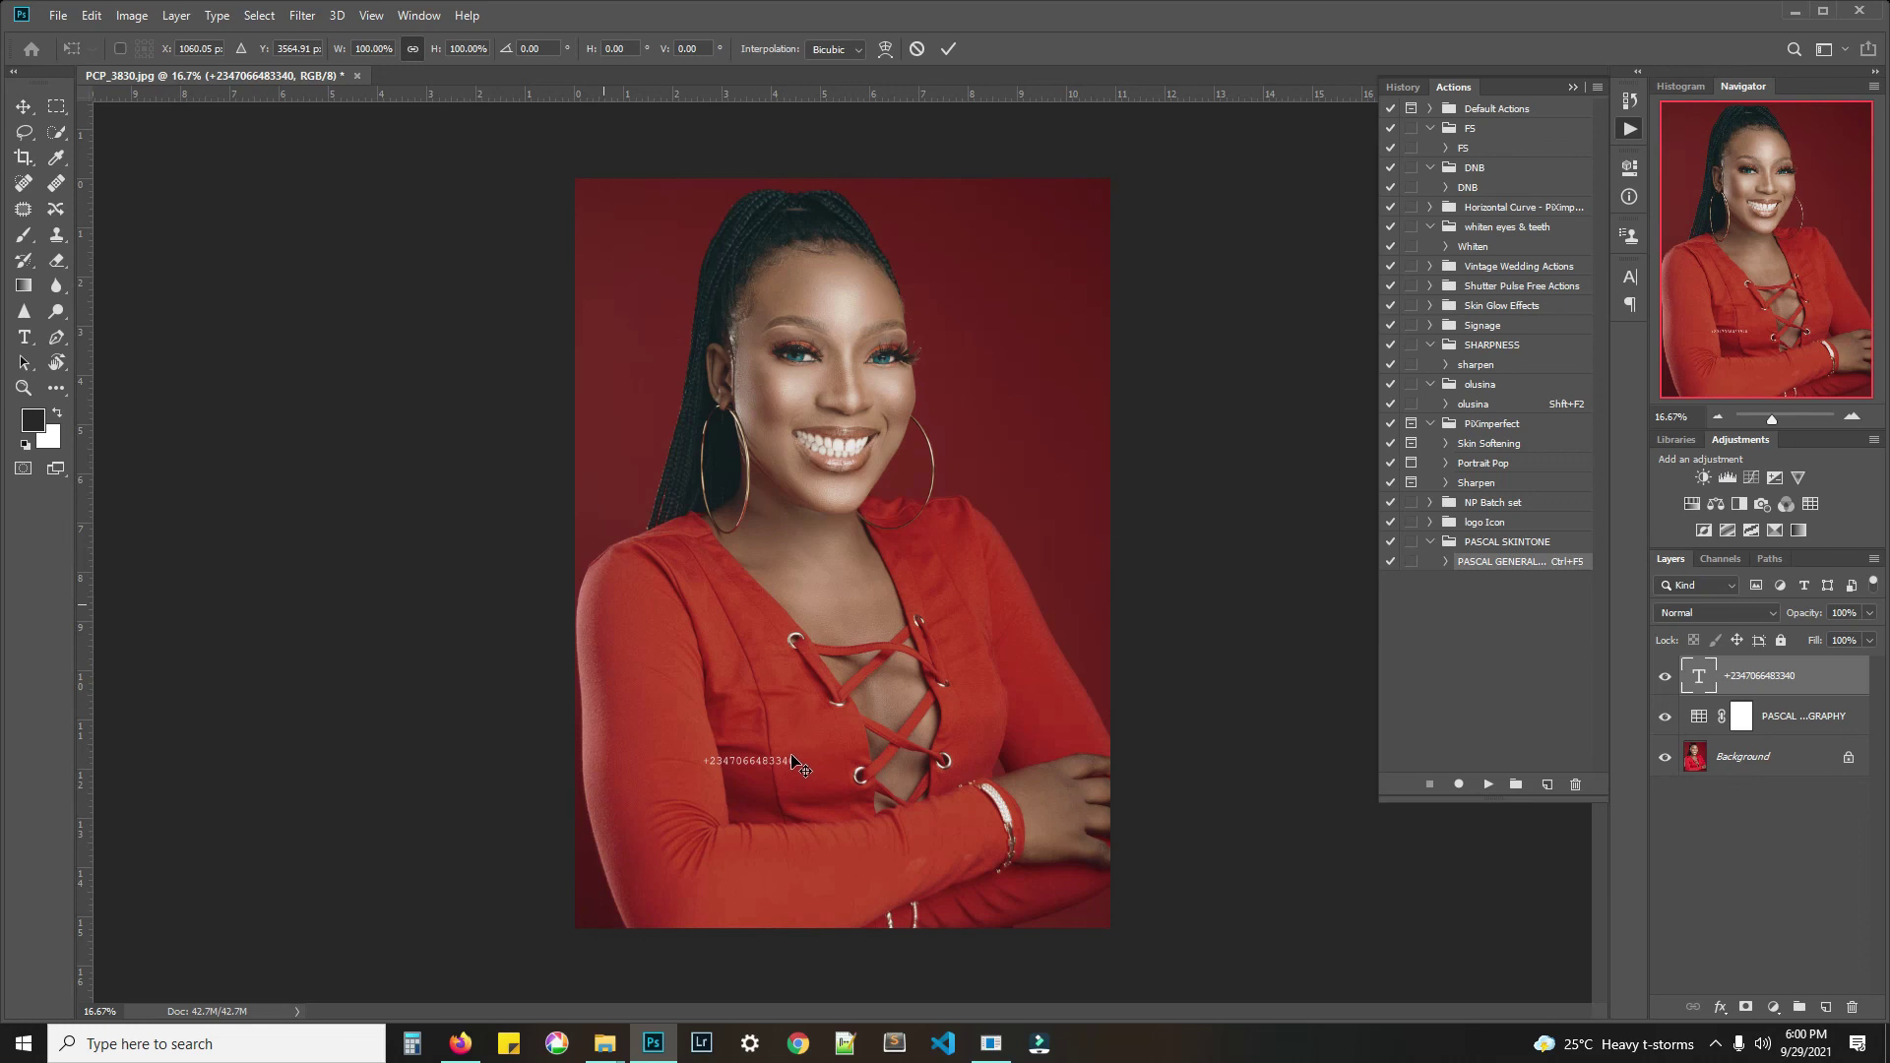
pyautogui.moveTo(797, 756); pyautogui.dragTo(996, 626)
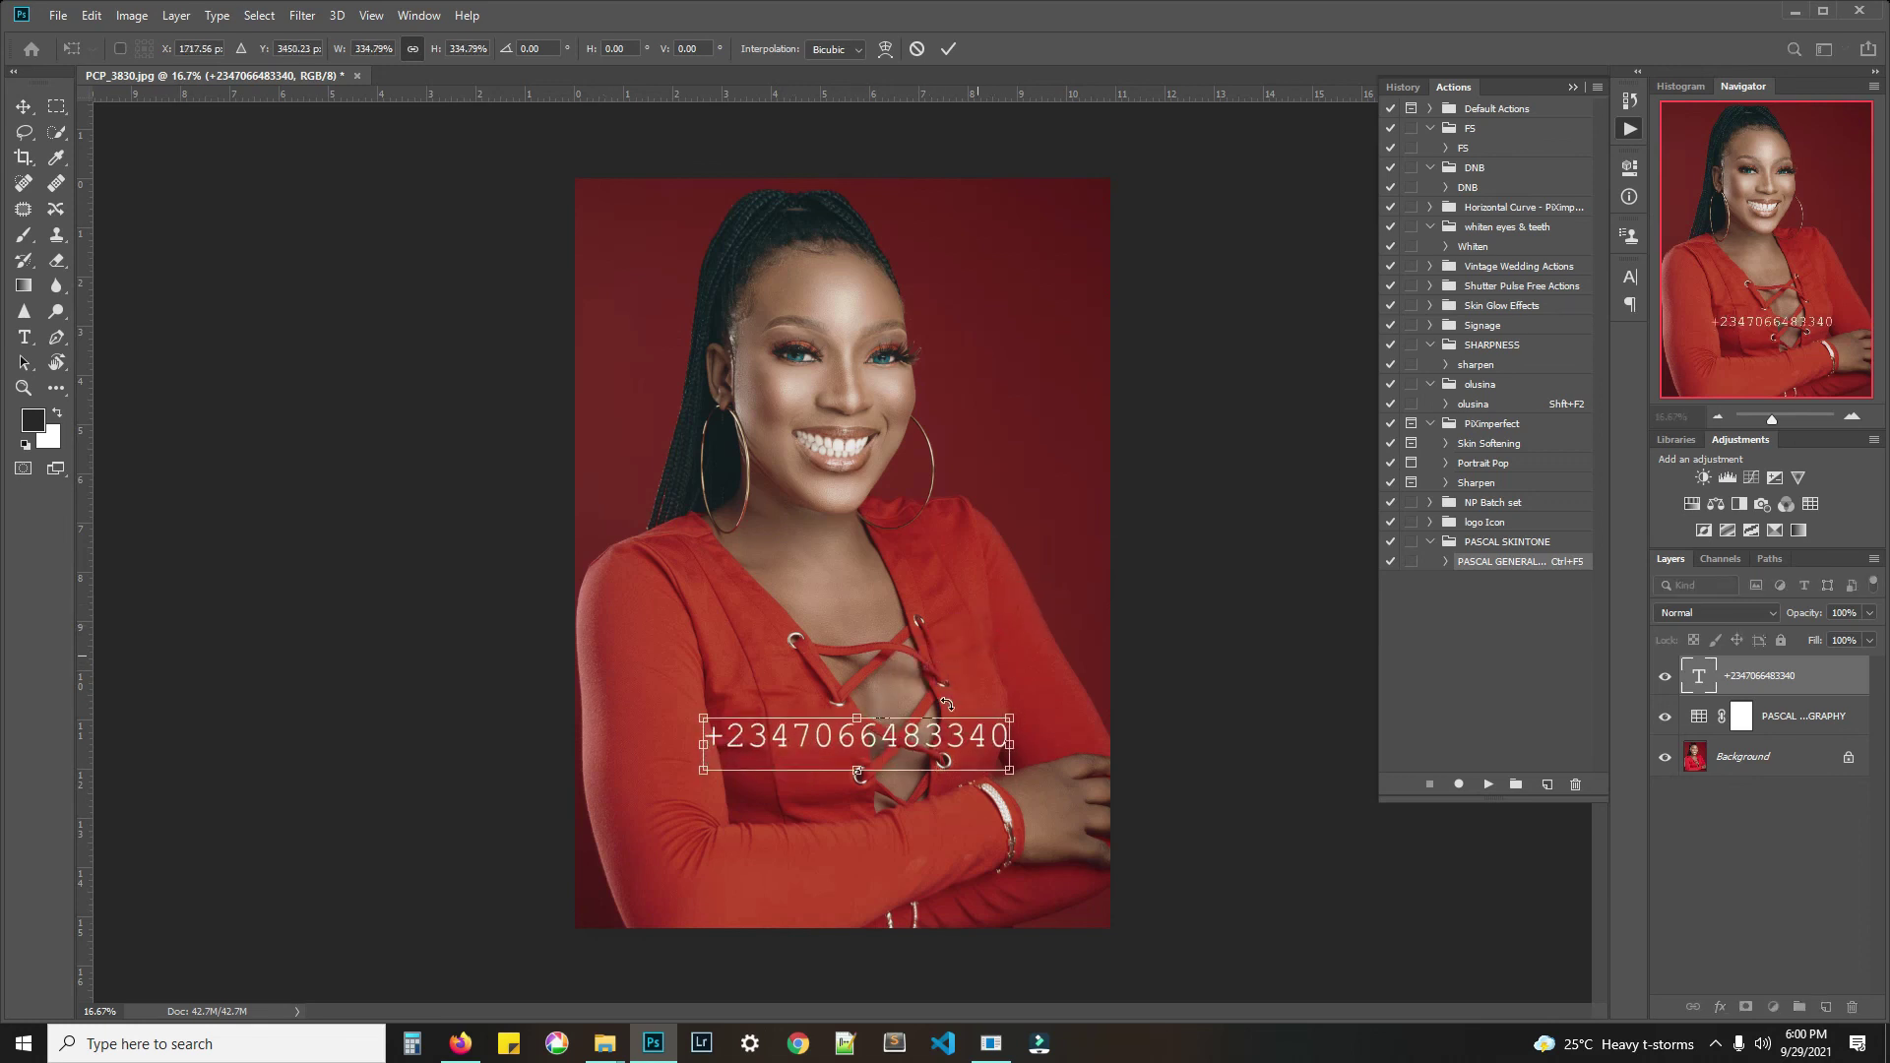
pyautogui.moveTo(928, 748); pyautogui.dragTo(1012, 234)
pyautogui.press('Return')
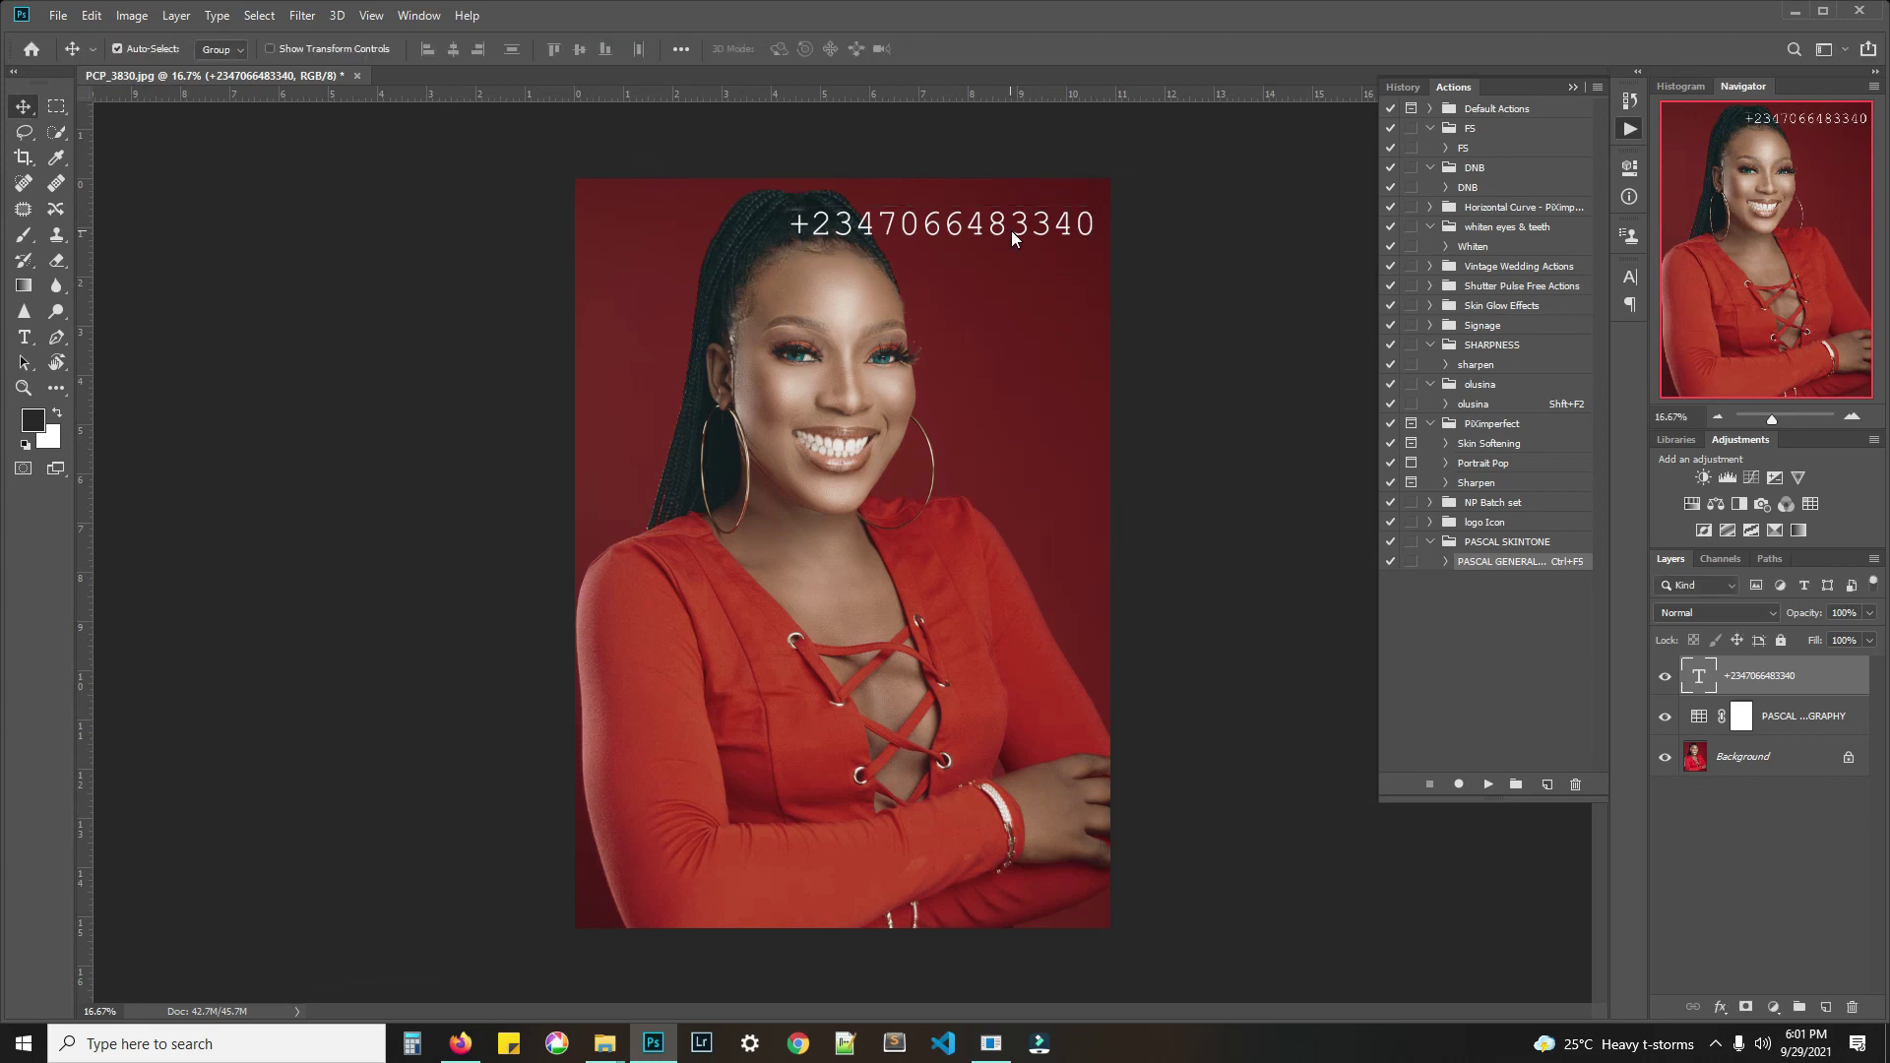